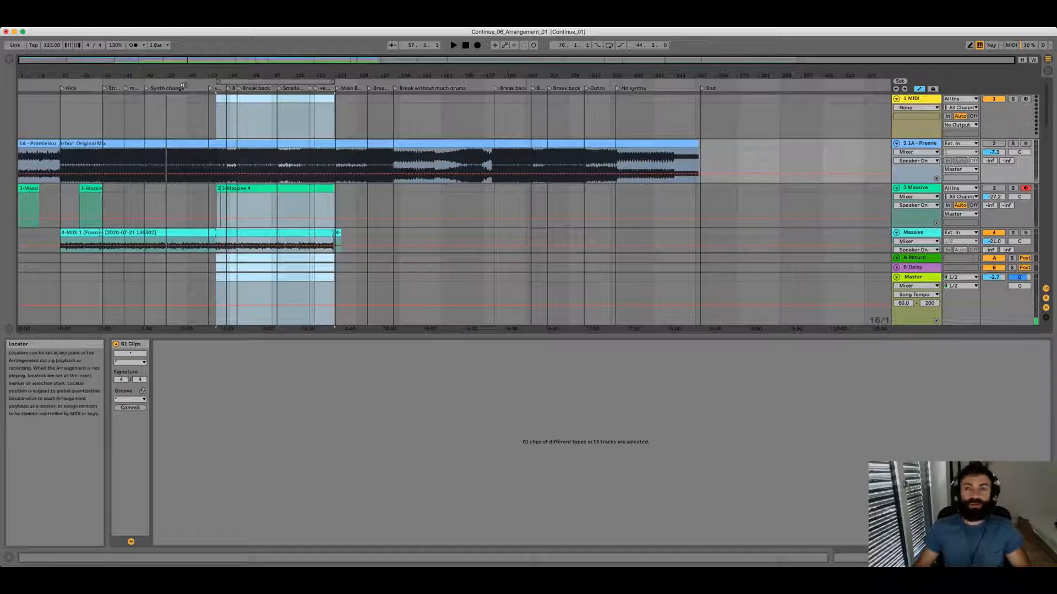
Look through the arrangement's tracks, from the reference track and Massive synths to the grouped drum loops.
scroll(184, 110, "down", 8)
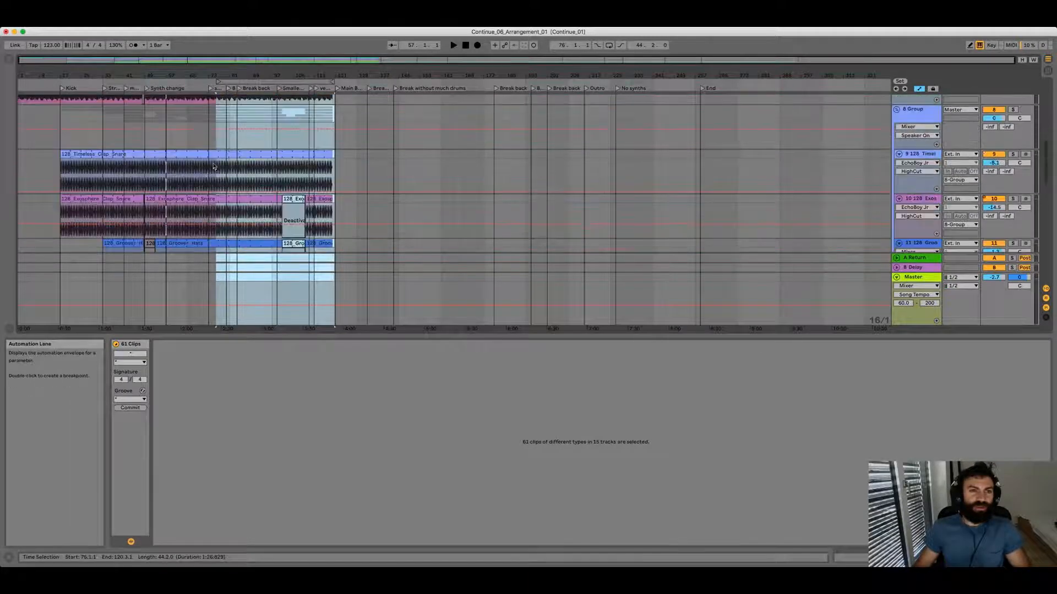
scroll(242, 216, "down", 10)
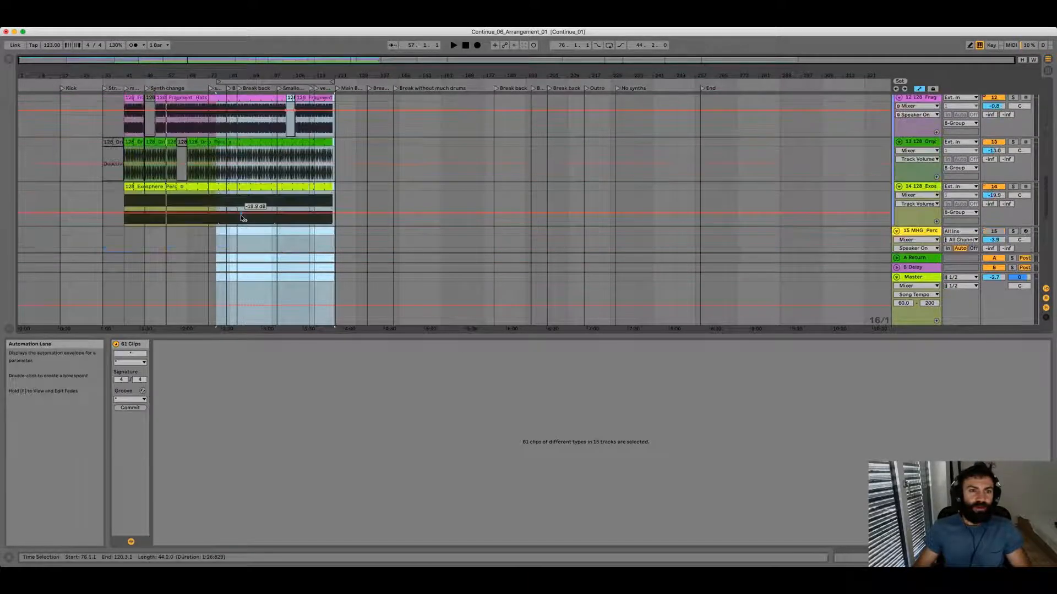
scroll(242, 216, "up", 10)
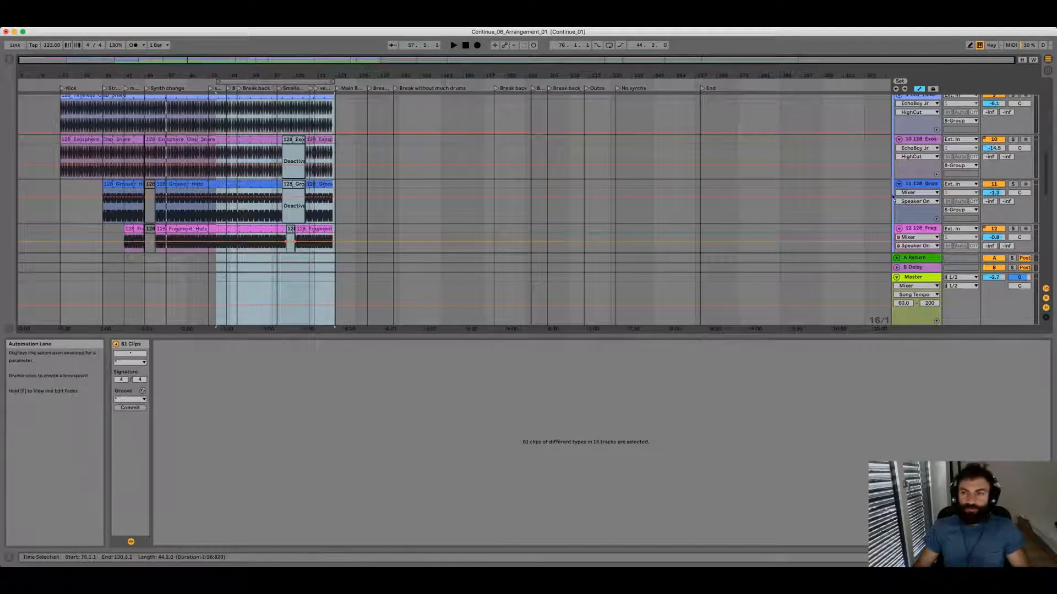
scroll(914, 230, "up", 8)
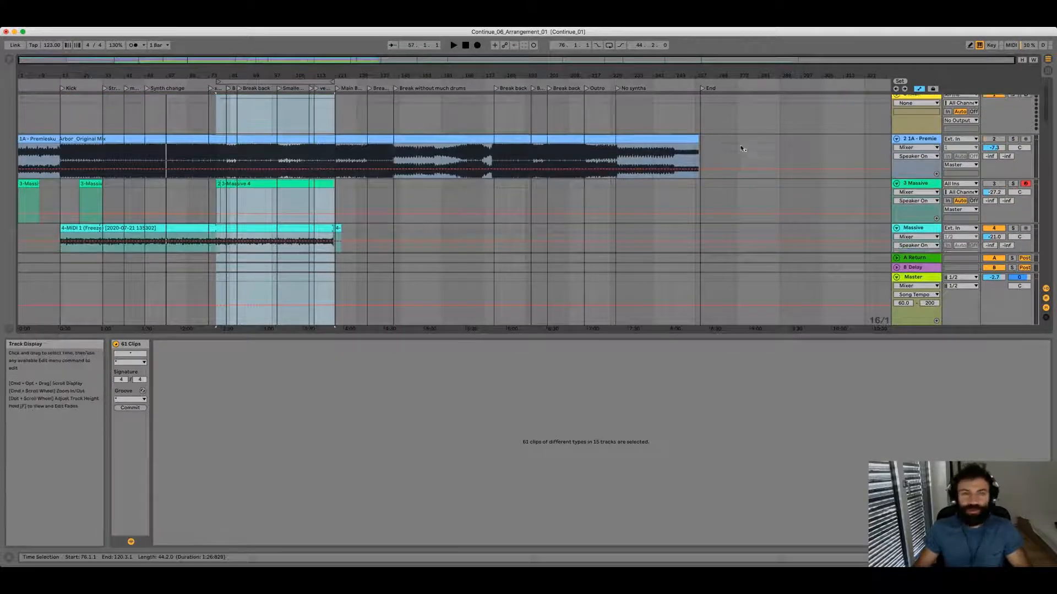
scroll(915, 124, "down", 4)
scroll(914, 124, "up", 4)
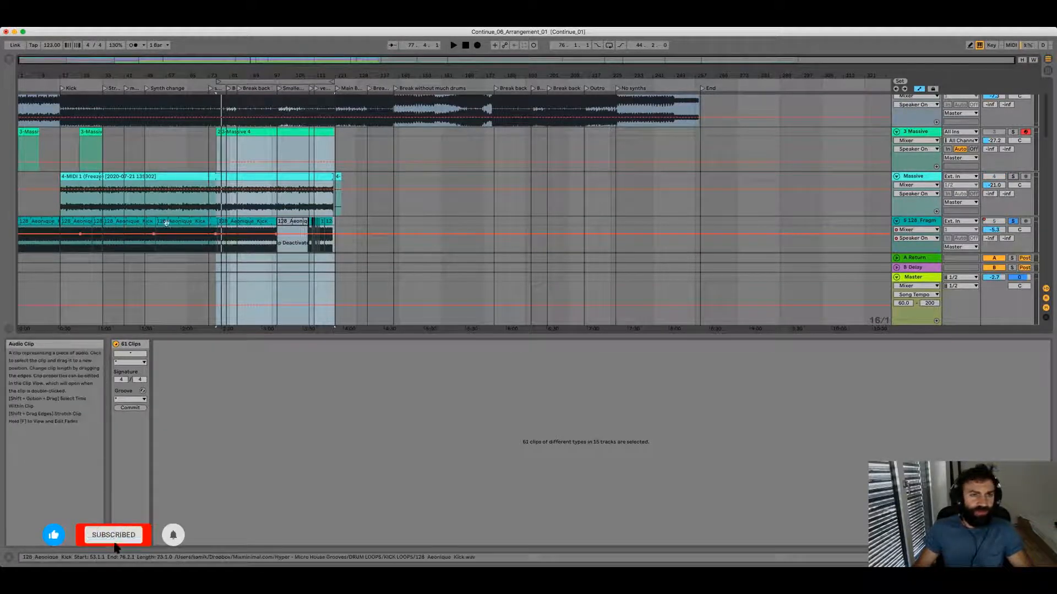
Solo the frozen Massive track below the 6 MIDI track, play it and raise its volume to -16.8 dB.
scroll(1022, 184, "down", 5)
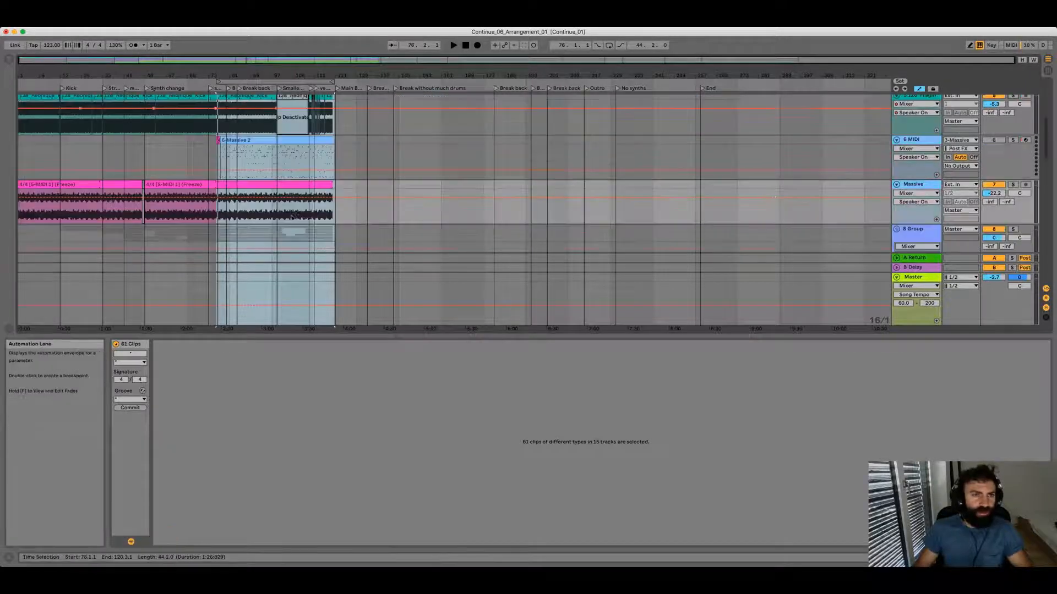
left_click(1012, 185)
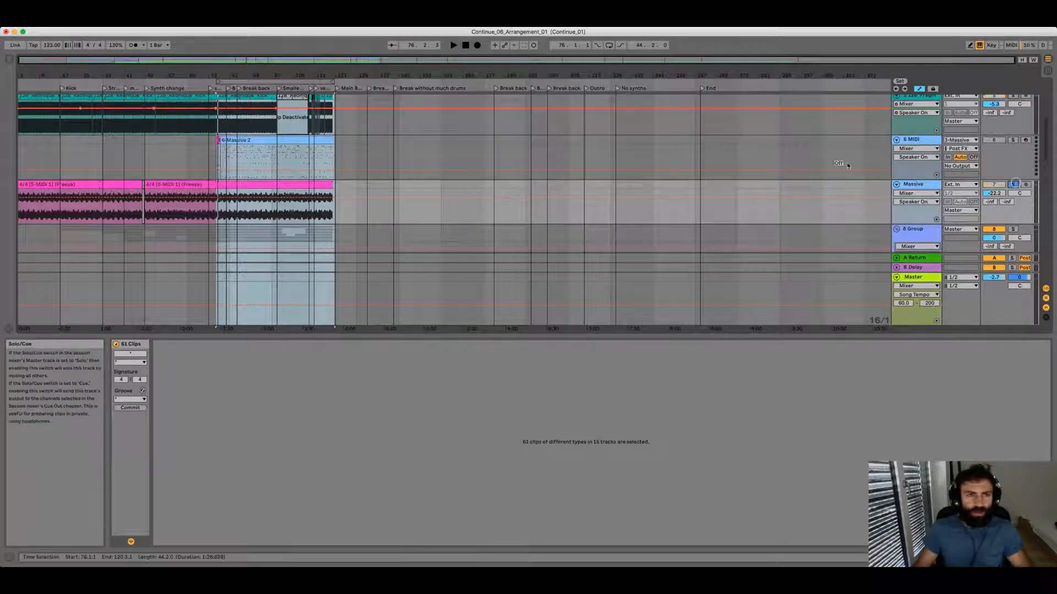
key("space")
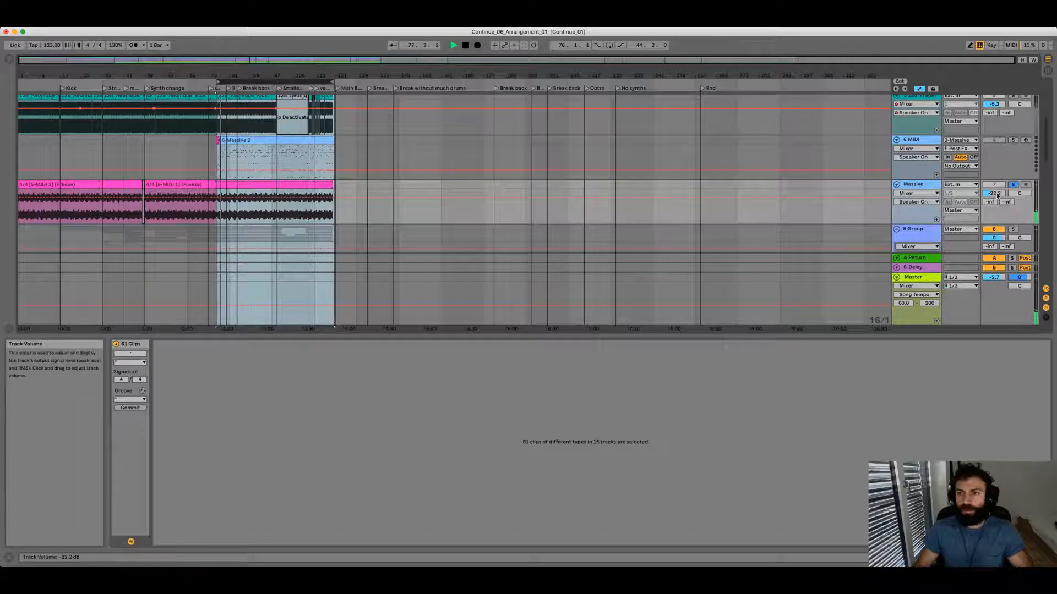
left_click_drag(994, 194, 995, 194)
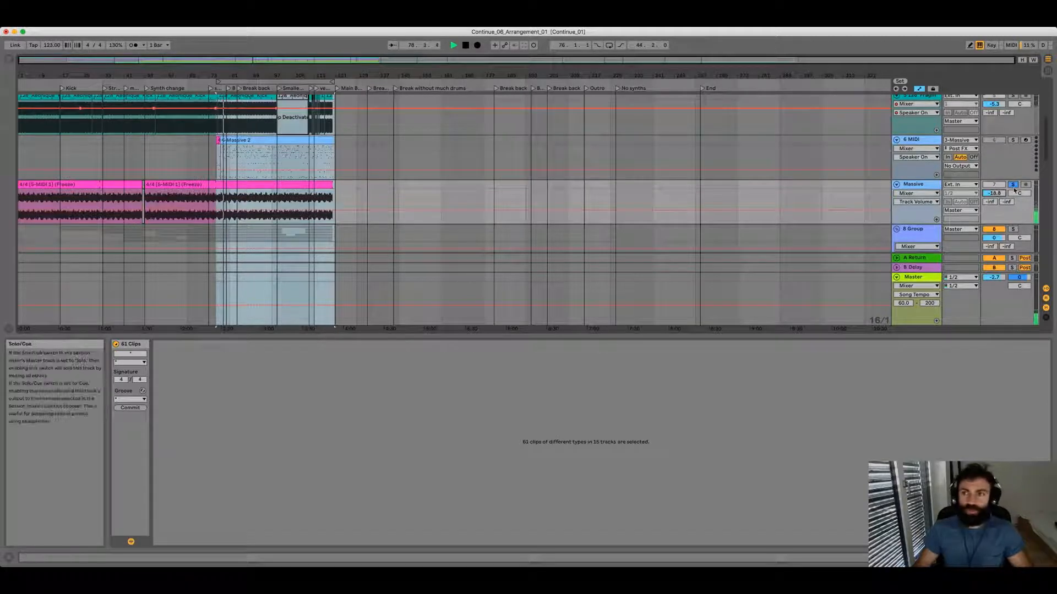
key("space")
Listen to the 17 Audio track soloed from the start of the selected section, and turn its solo off again.
scroll(1016, 217, "down", 8)
left_click(1013, 214)
key("space")
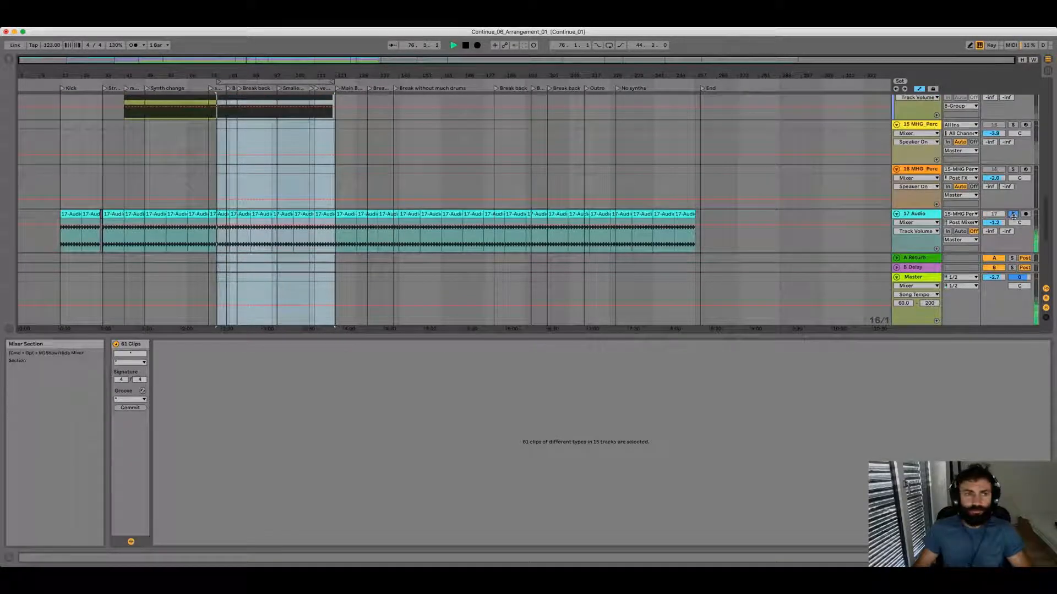
left_click(1013, 214)
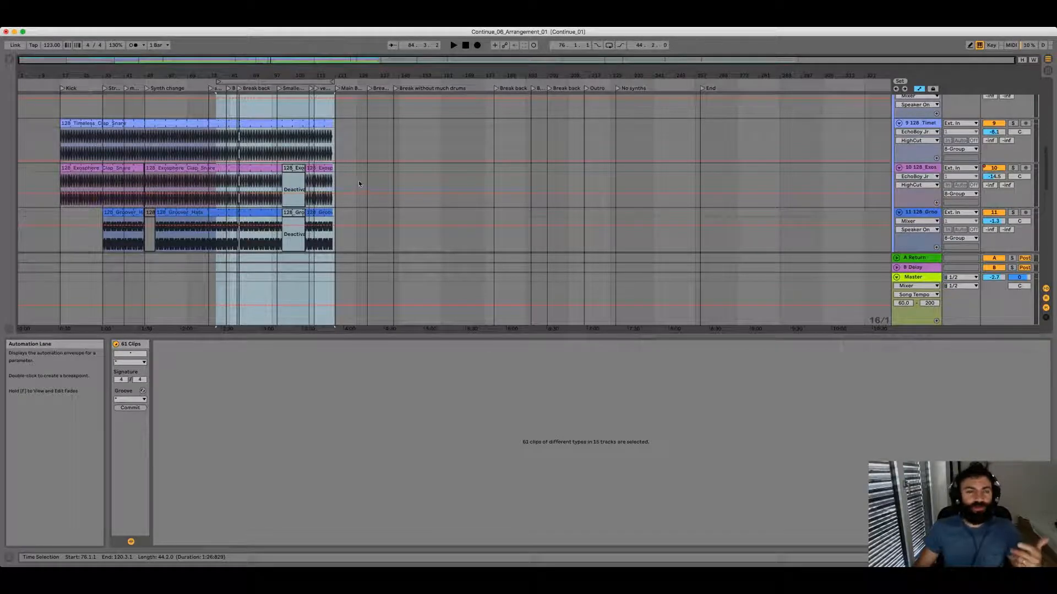
scroll(647, 216, "down", 5)
scroll(660, 214, "up", 5)
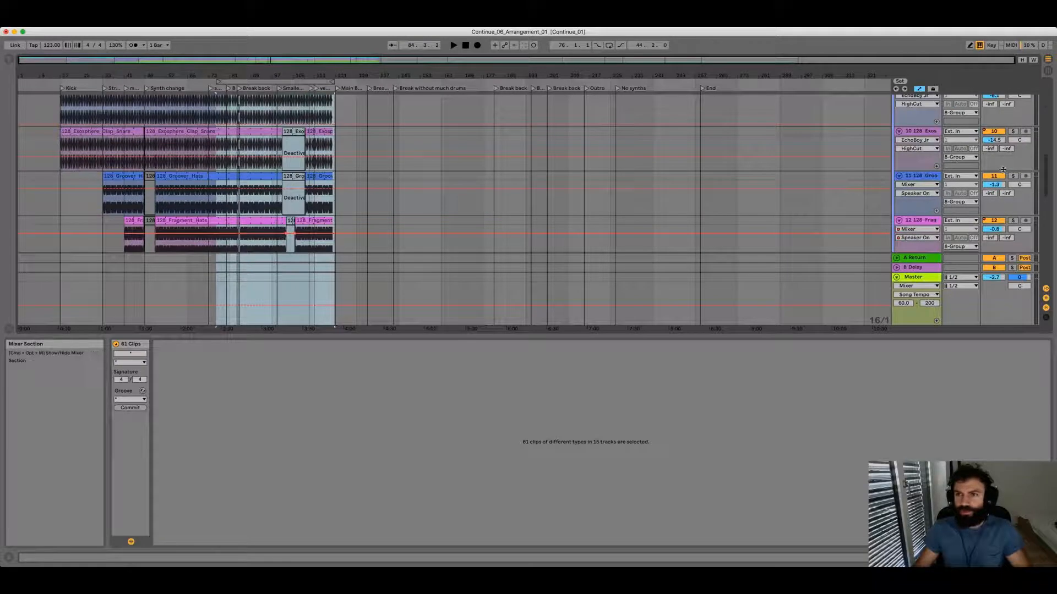
scroll(496, 197, "up", 10)
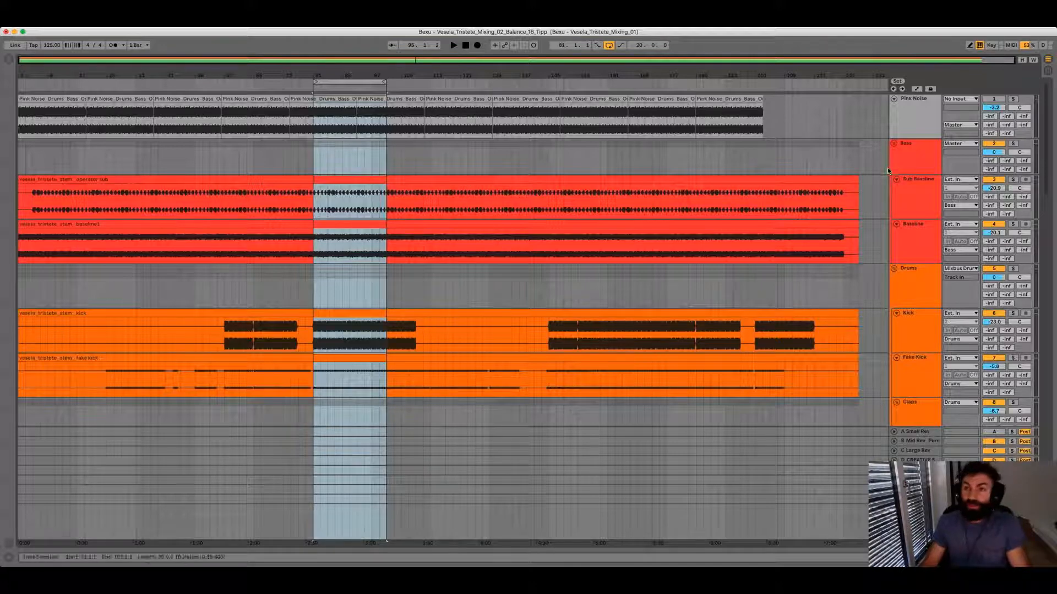
Examine how the mixing project's tracks are organised into Bass, Drums, Percussion, Synths and Sound FX groups.
left_click(907, 161)
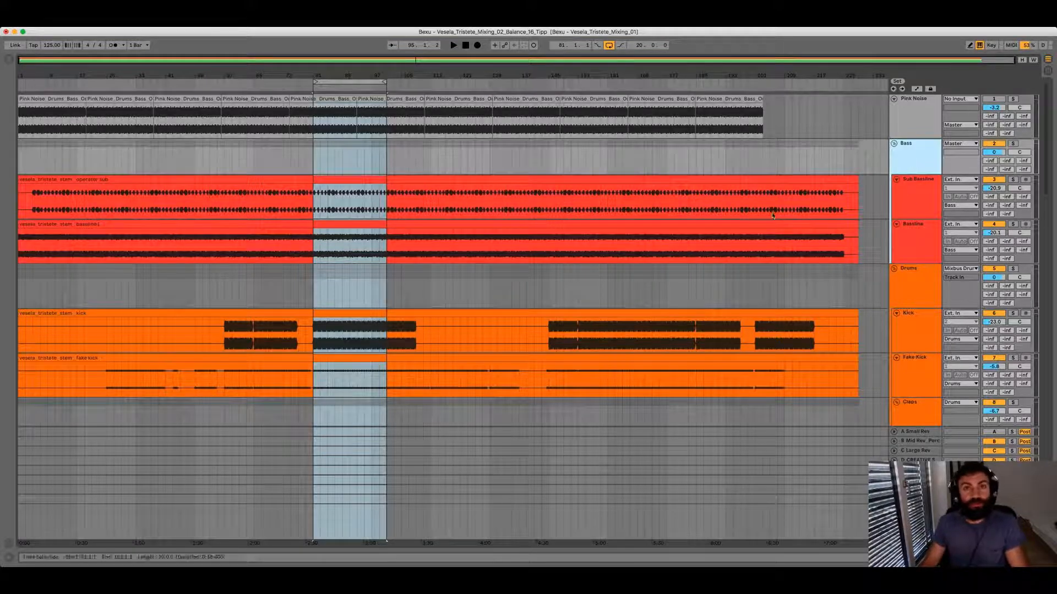
scroll(737, 182, "down", 3)
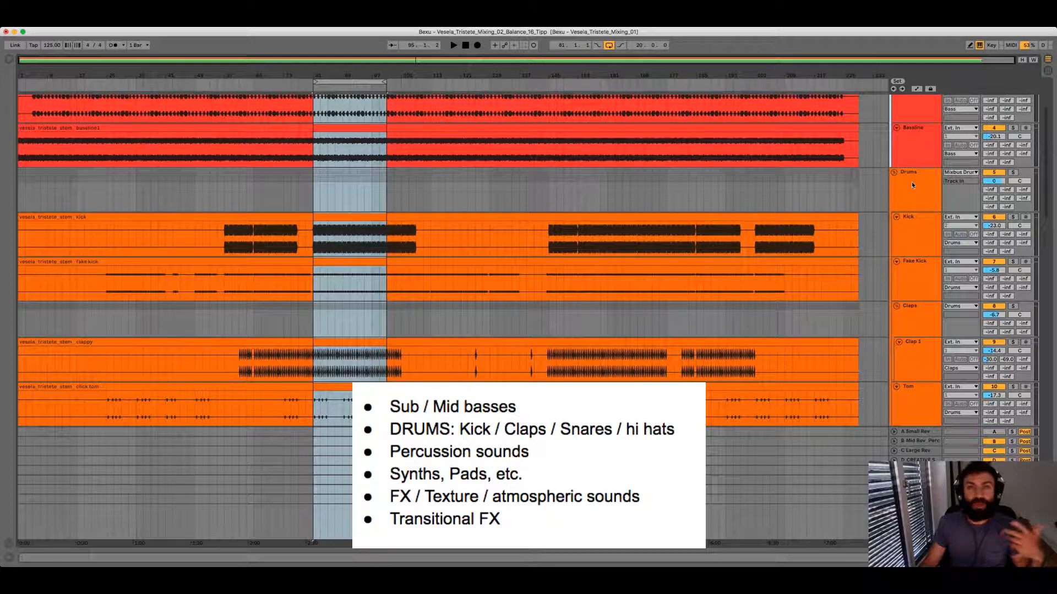
scroll(911, 181, "down", 3)
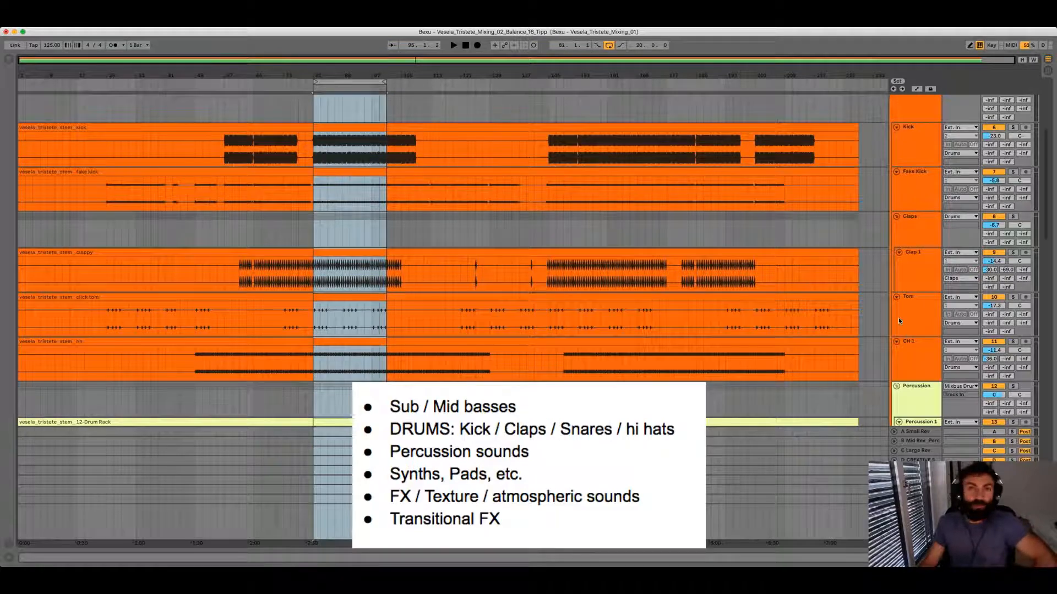
scroll(908, 275, "down", 5)
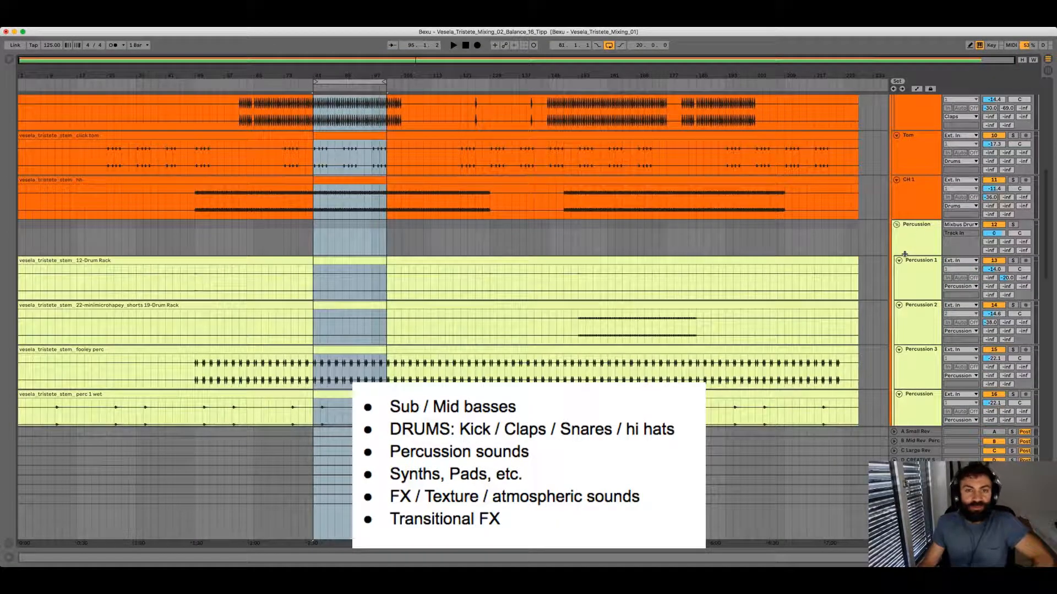
scroll(906, 255, "down", 6)
scroll(906, 324, "down", 6)
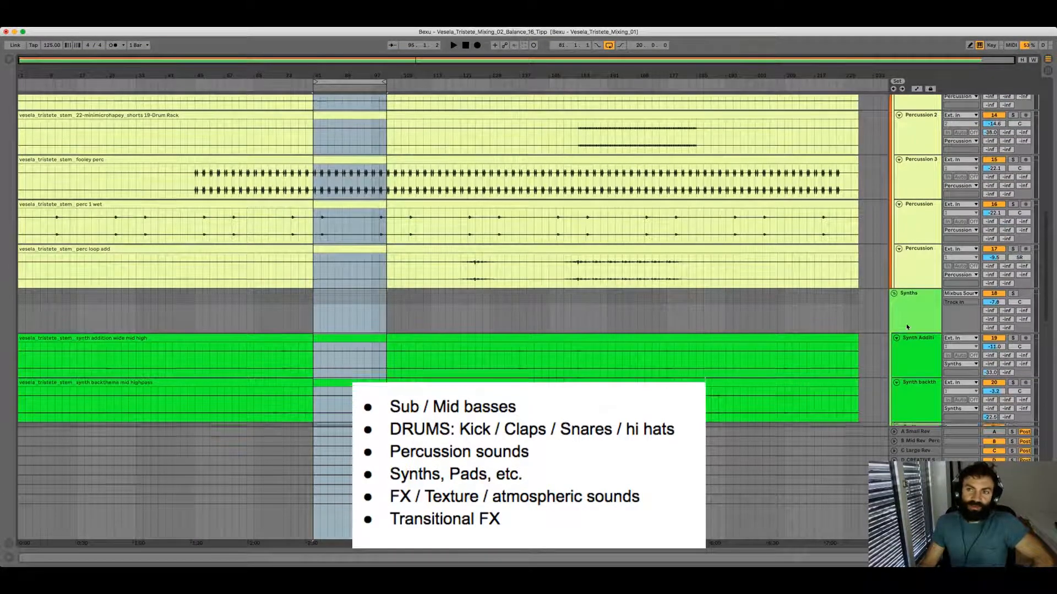
scroll(907, 325, "down", 8)
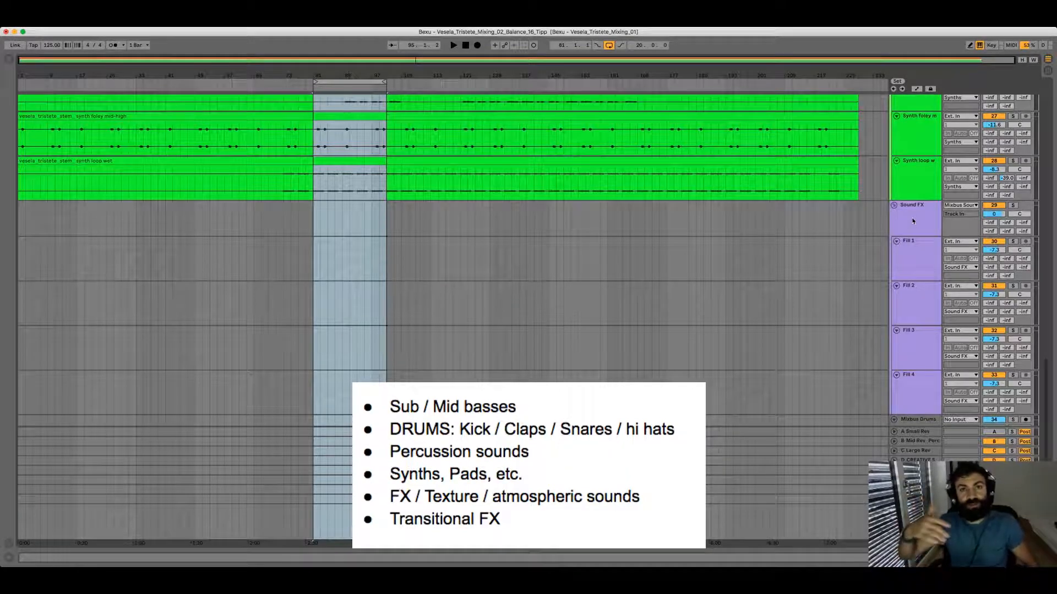
scroll(912, 220, "up", 3)
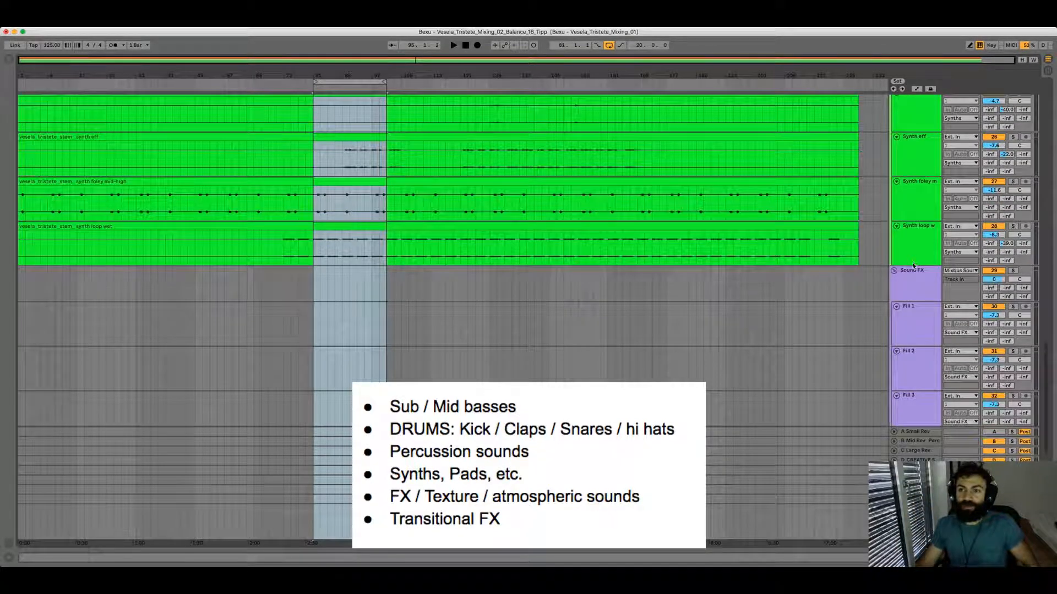
scroll(911, 263, "up", 4)
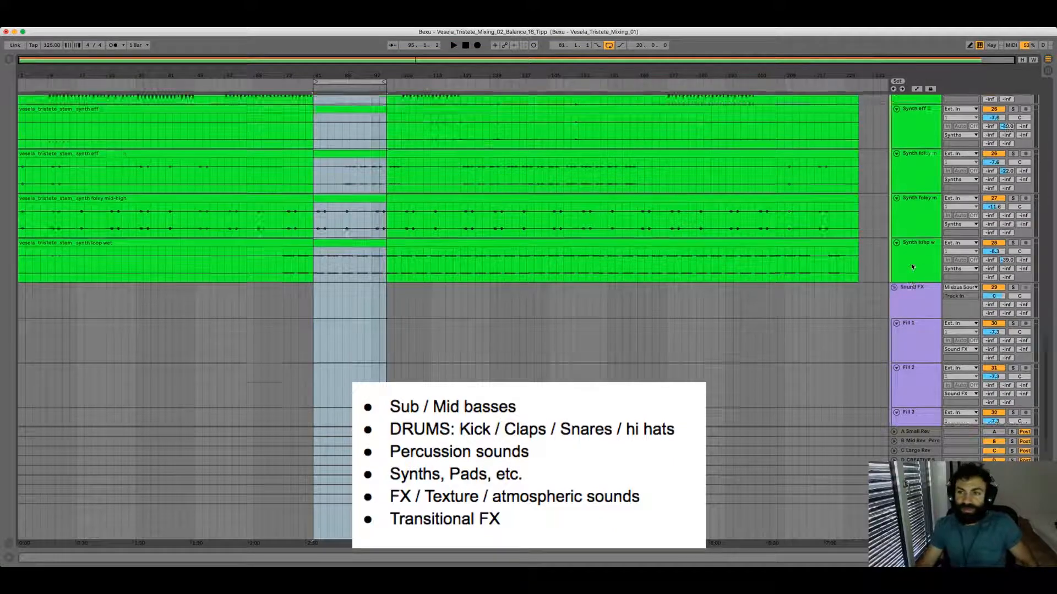
scroll(910, 263, "up", 4)
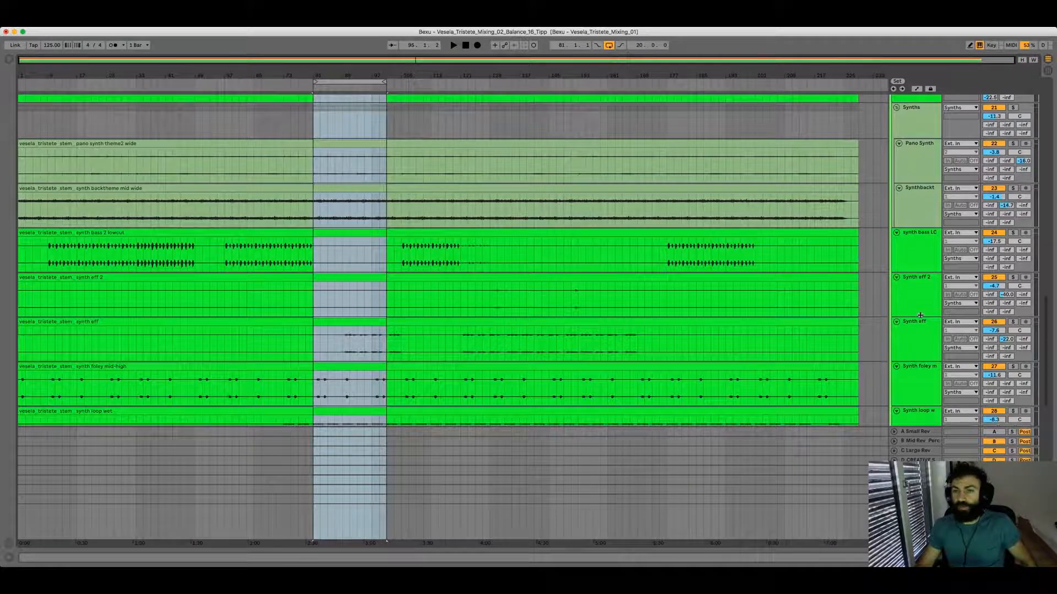
scroll(921, 314, "up", 15)
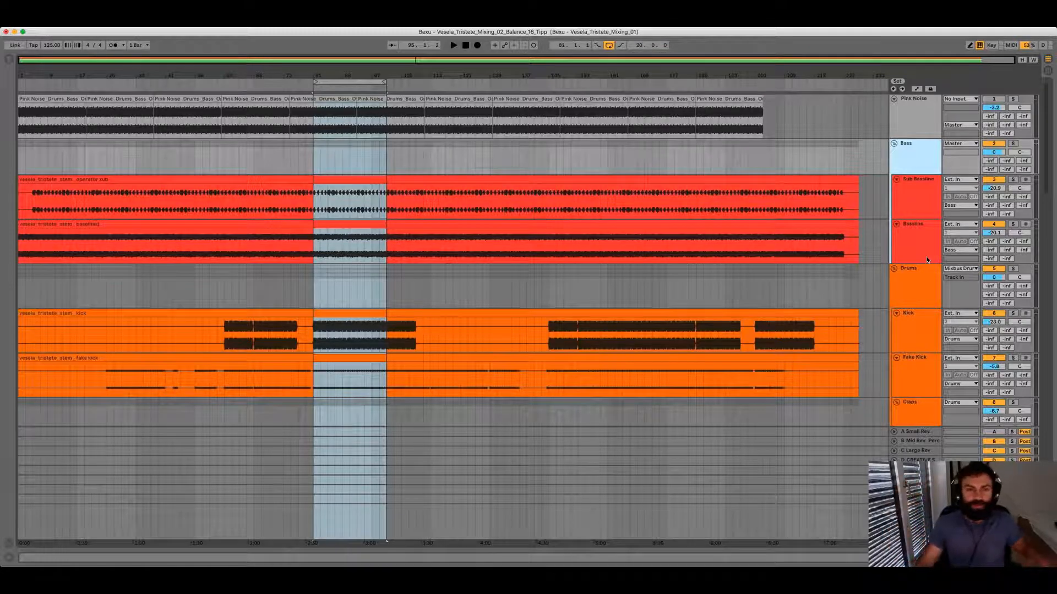
scroll(706, 239, "down", 5)
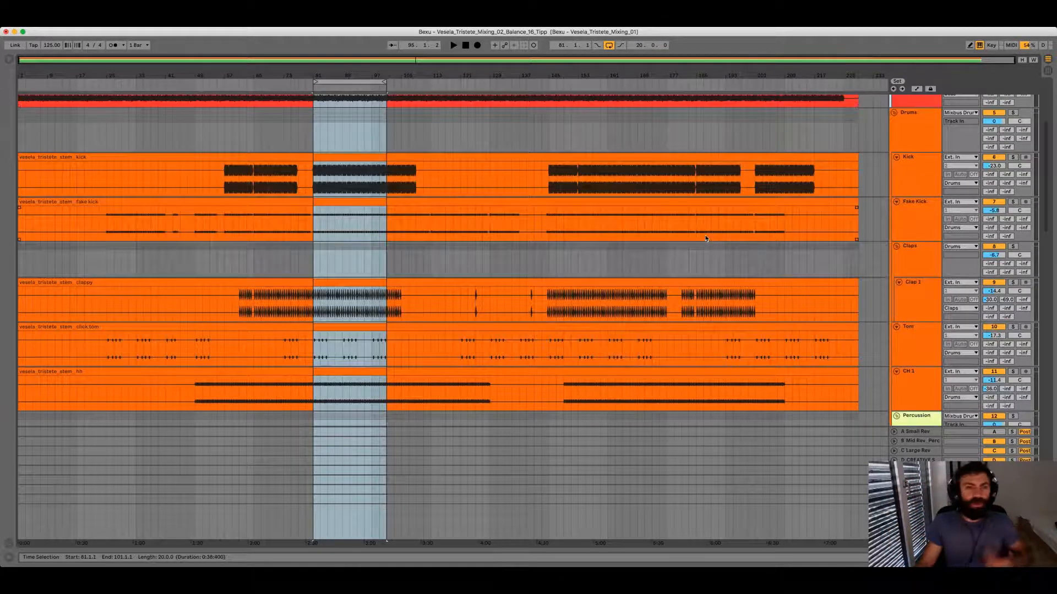
scroll(707, 238, "down", 15)
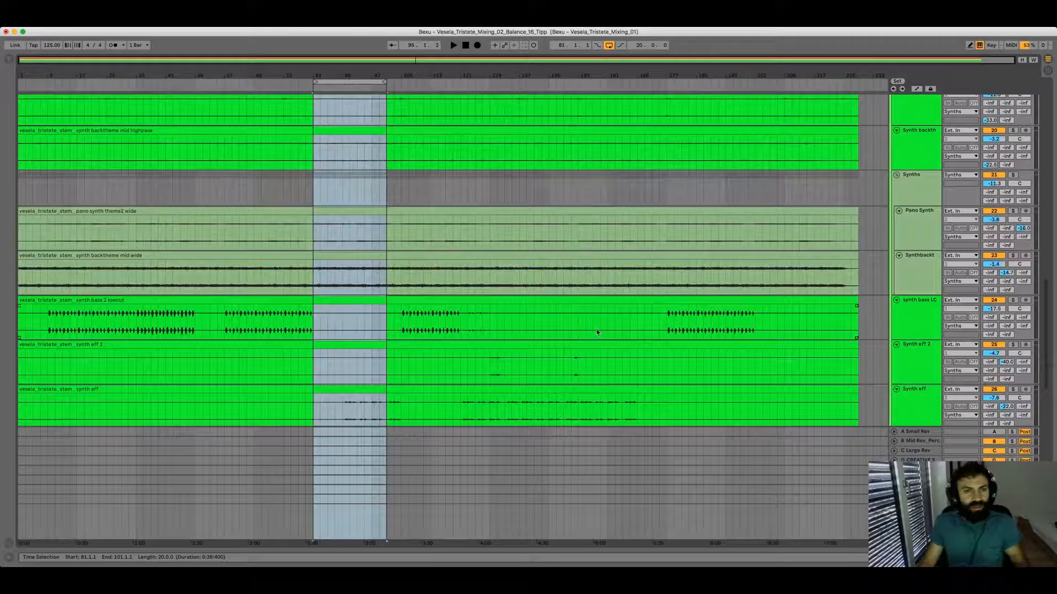
scroll(597, 332, "up", 20)
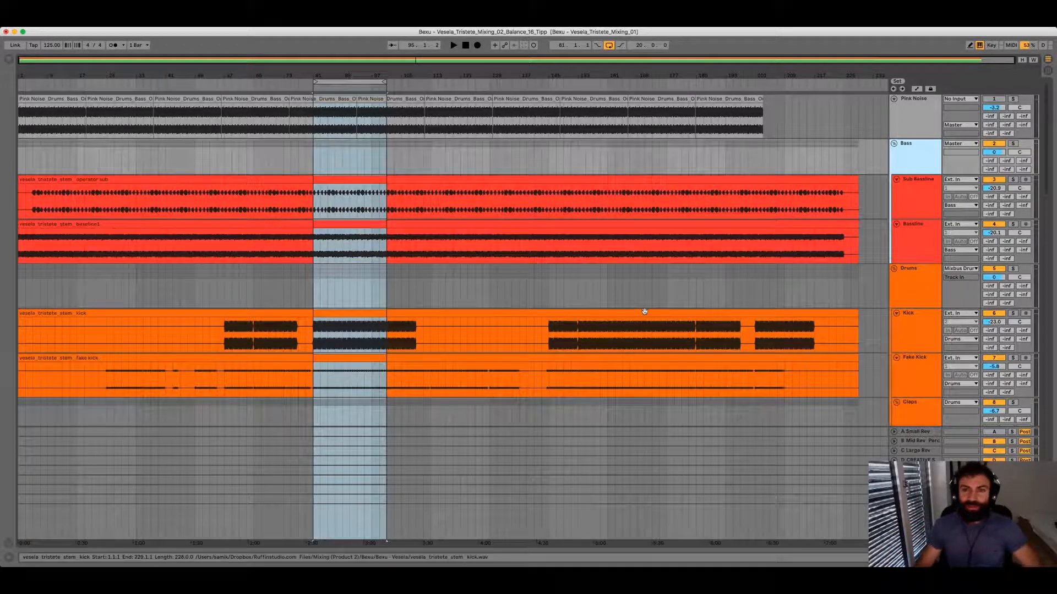
scroll(644, 311, "down", 5)
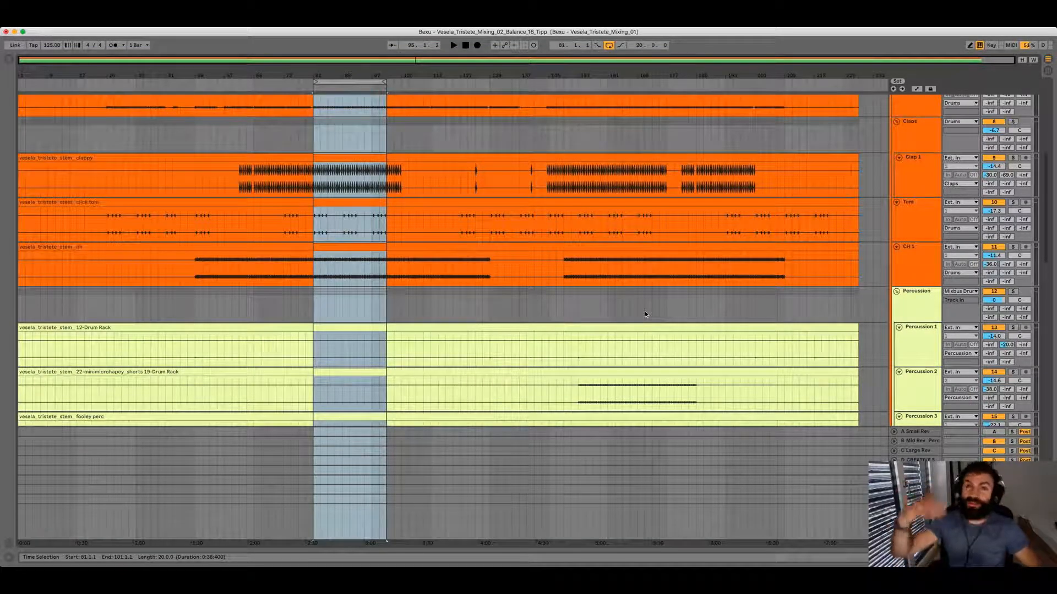
scroll(645, 312, "up", 5)
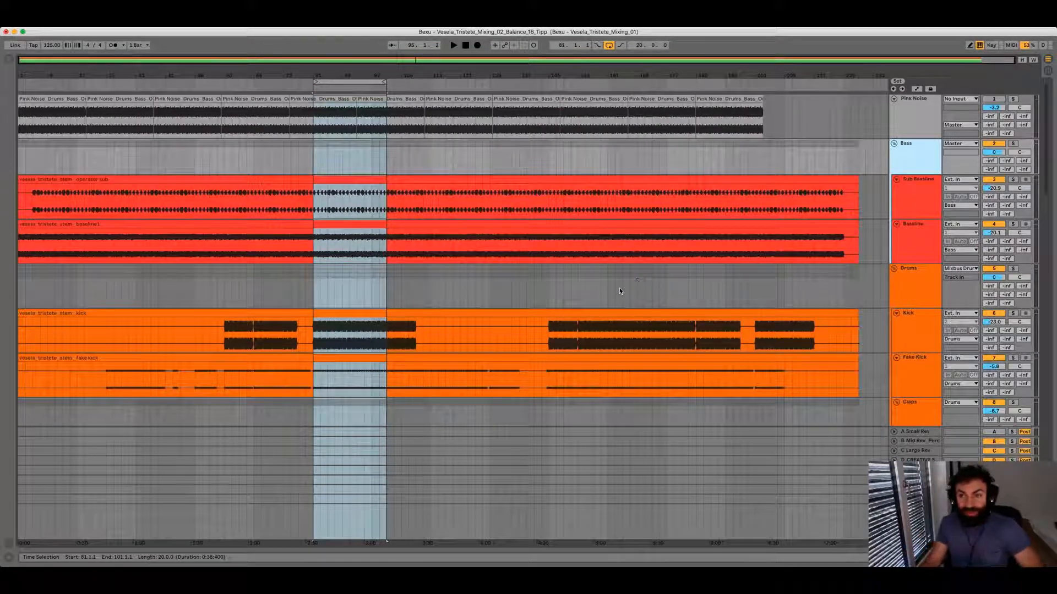
Select the Drums group, its Kick and Fake Kick tracks and its Claps subgroup in turn to review the nesting.
scroll(619, 289, "down", 1)
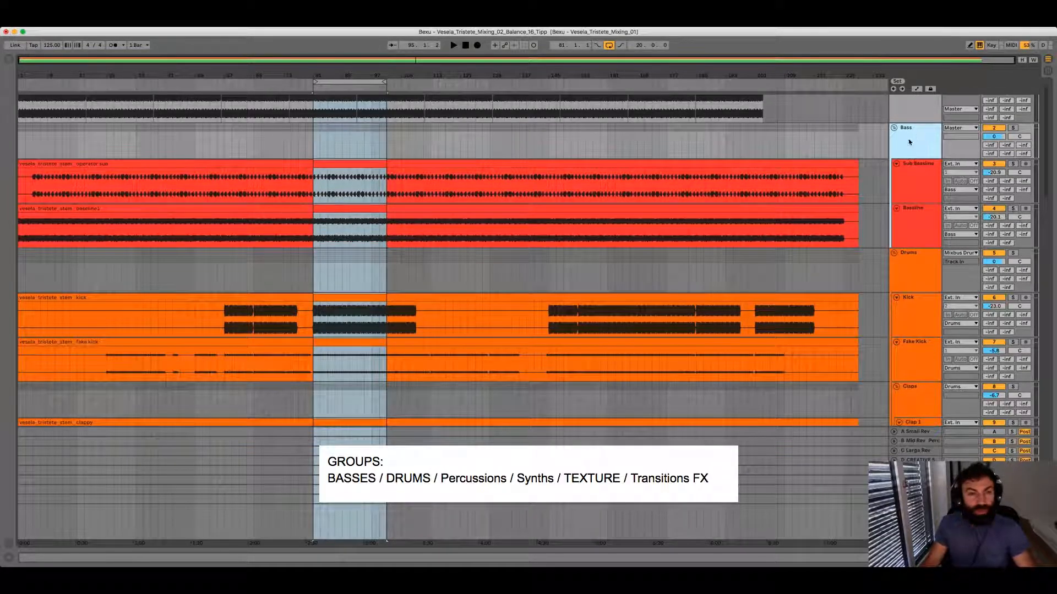
left_click(906, 271)
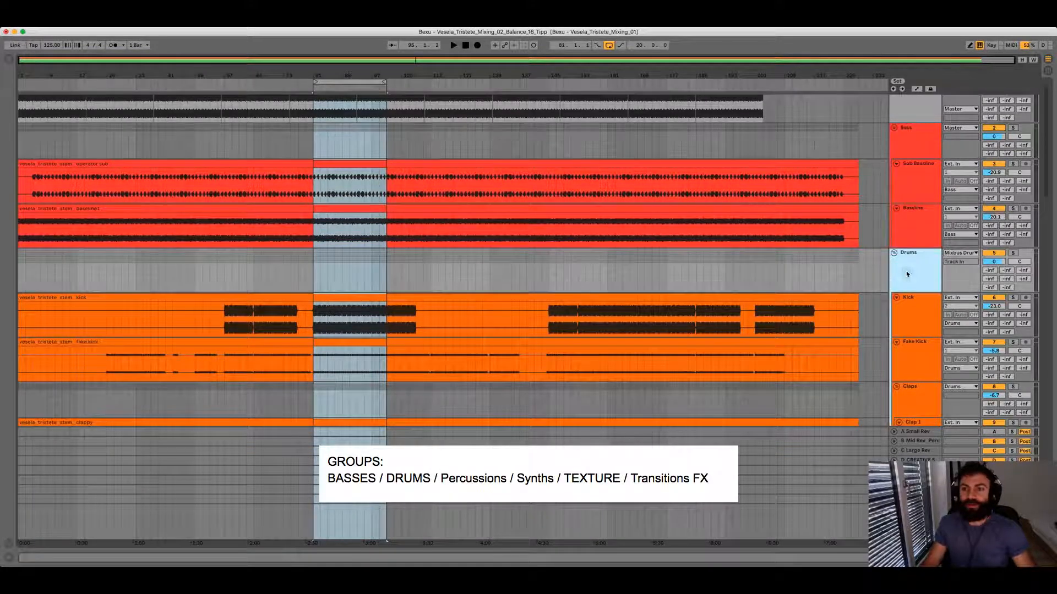
scroll(904, 281, "down", 8)
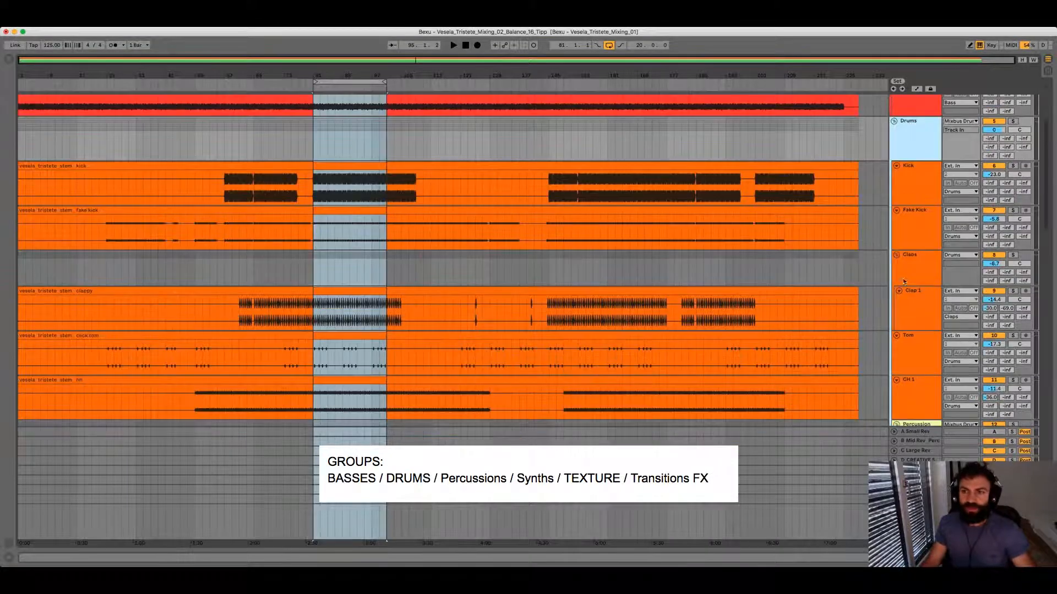
left_click(918, 191)
left_click(907, 229)
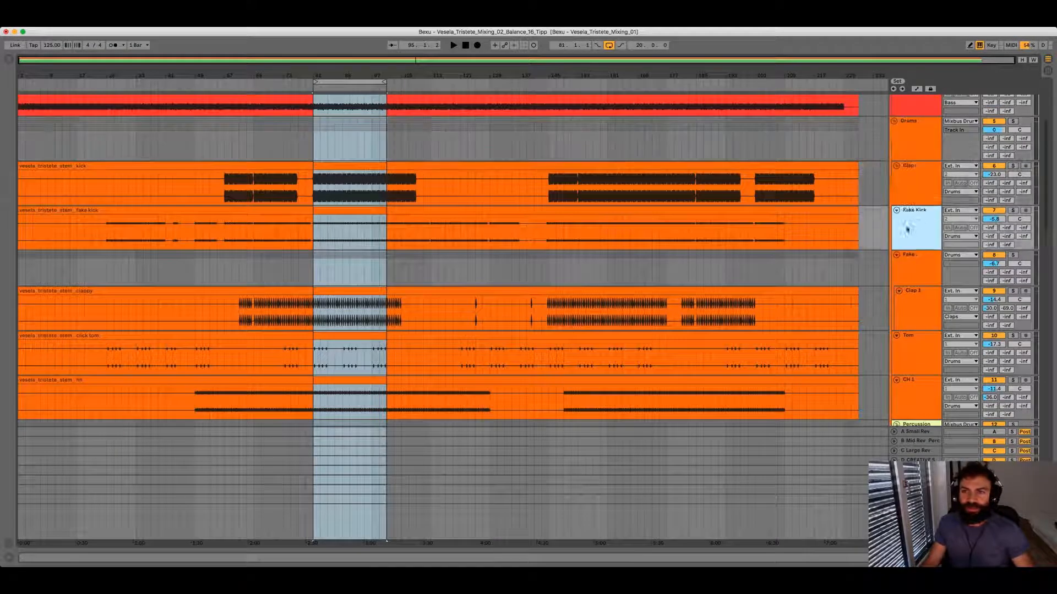
left_click(901, 264)
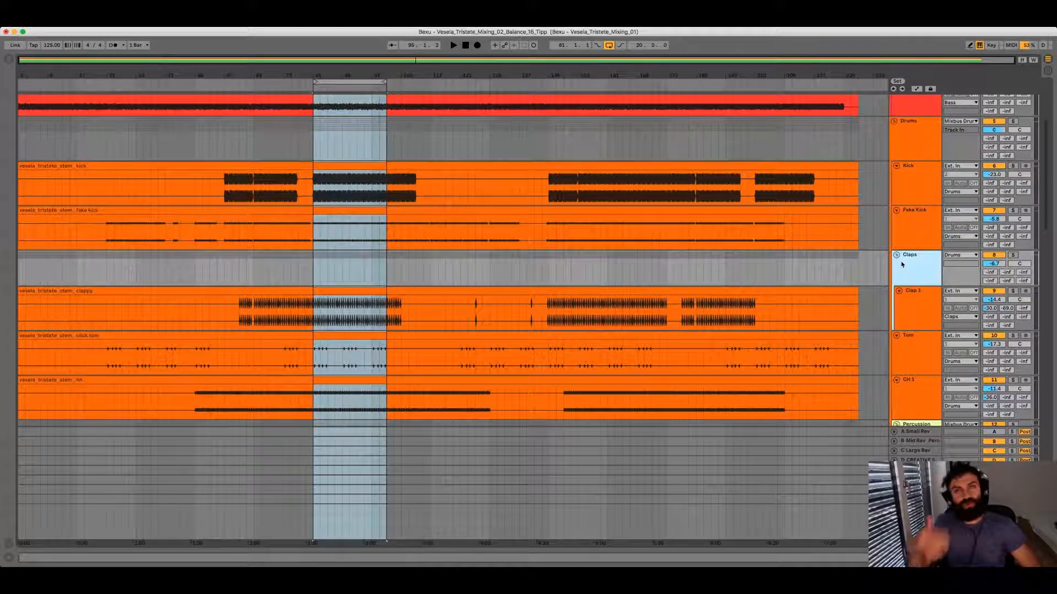
left_click(908, 148)
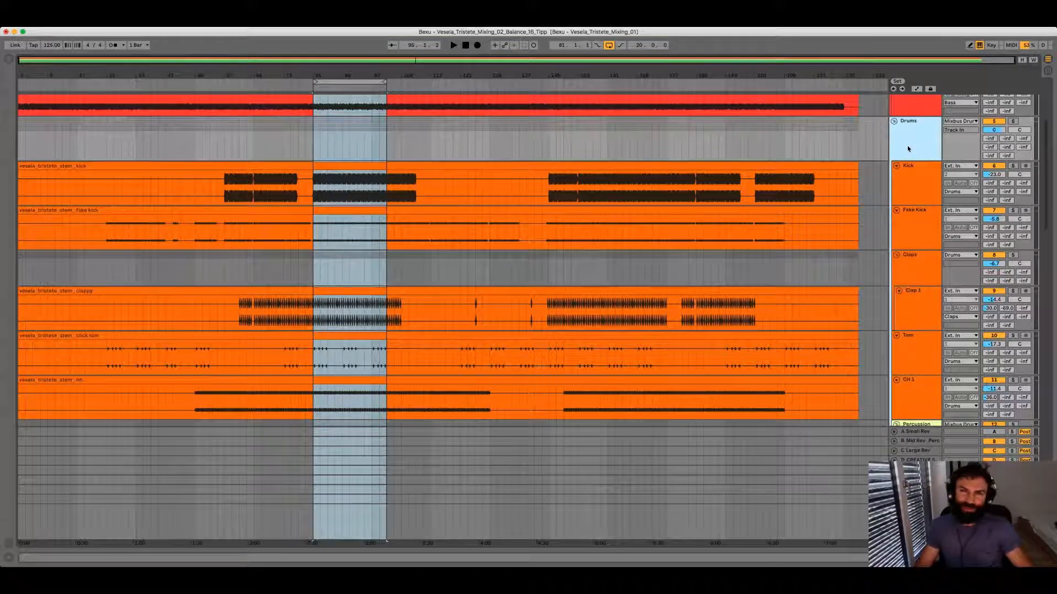
left_click(915, 269)
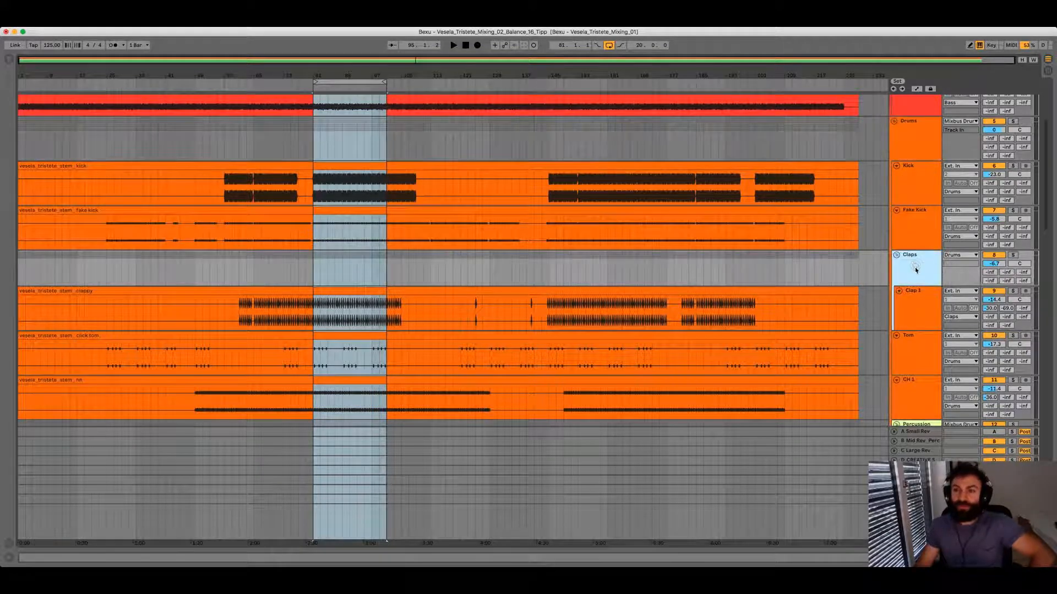
Review the Clap 1 and CH 1 tracks inside the Drums group and set the Claps subgroup's volume to -7.0 dB.
left_click(912, 311)
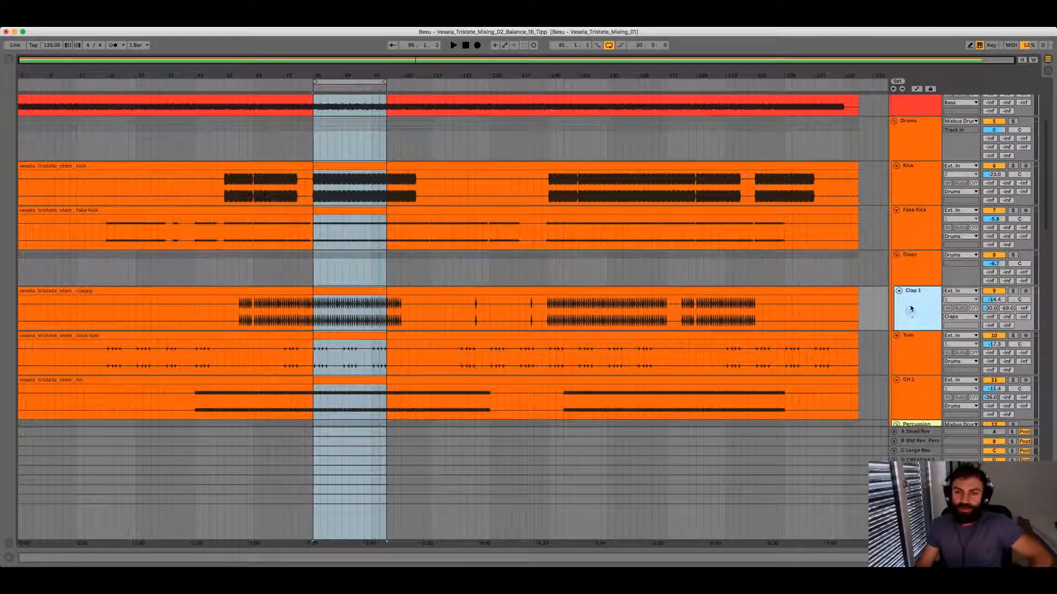
left_click(914, 269)
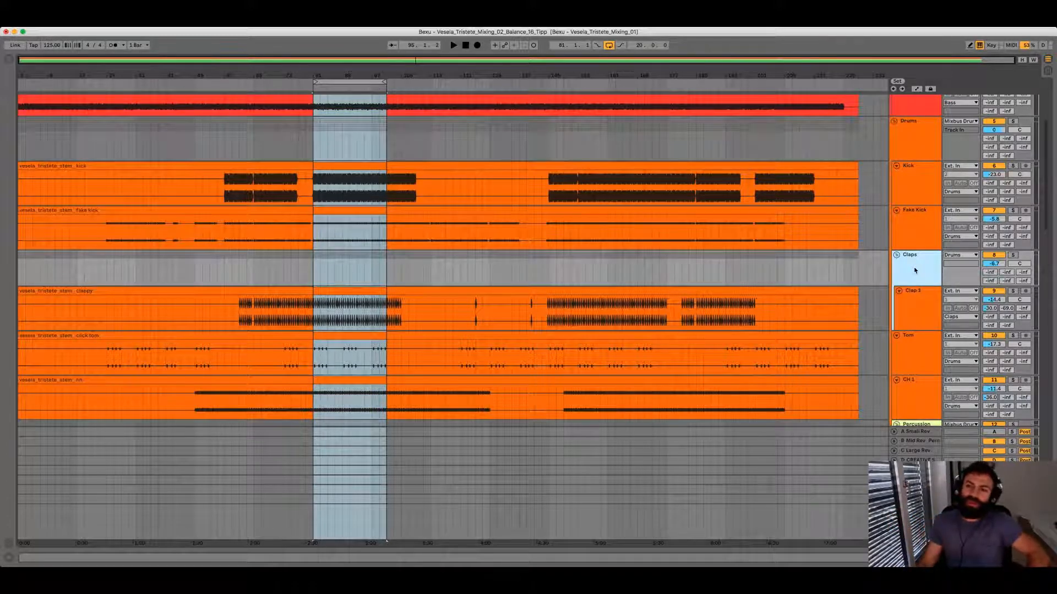
scroll(915, 271, "down", 1)
left_click(907, 402)
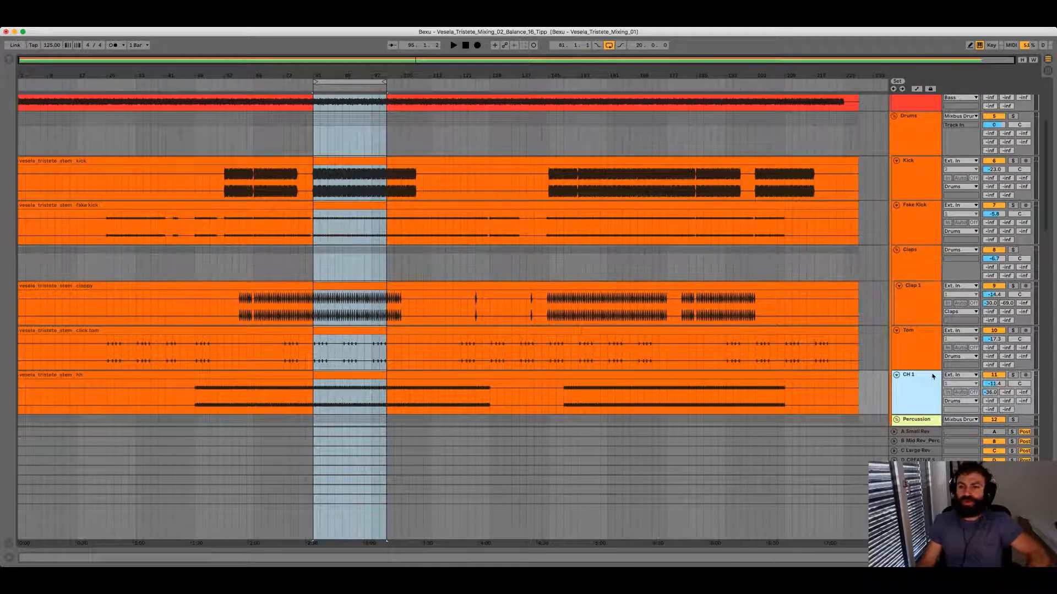
left_click(912, 275)
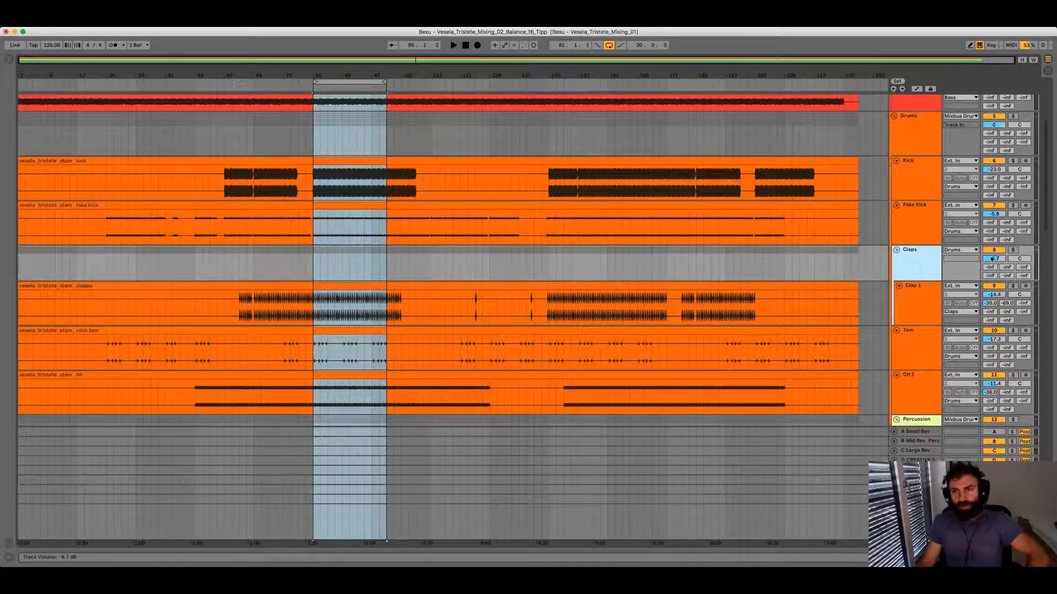
left_click_drag(990, 259, 990, 256)
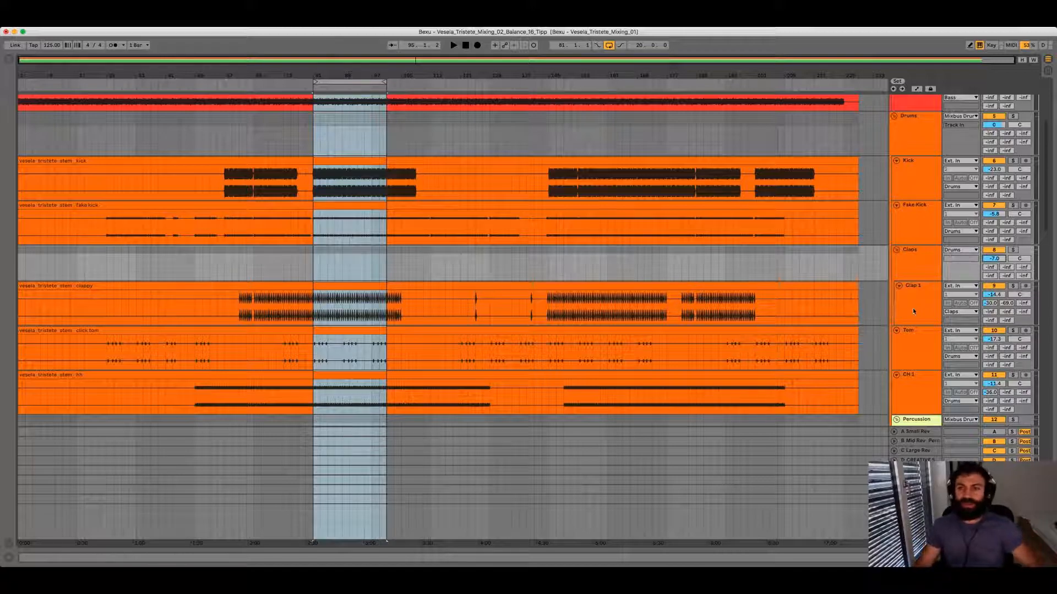
Go through the Percussion, Synths and Sound FX groups in order, selecting each group track to review the tracks it contains.
scroll(608, 301, "down", 3)
scroll(608, 300, "down", 5)
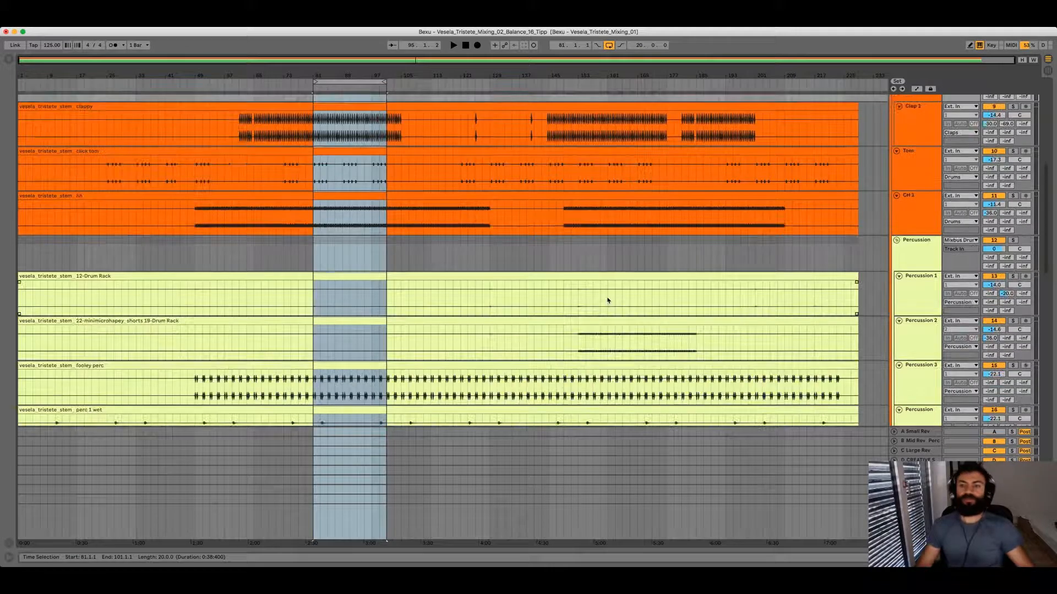
left_click(925, 245)
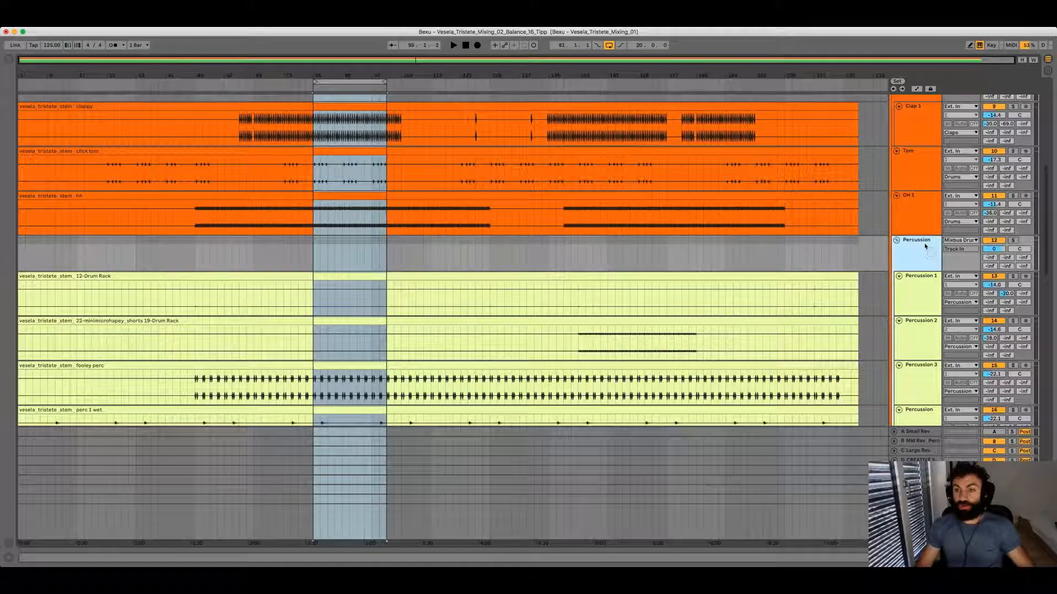
scroll(922, 250, "down", 10)
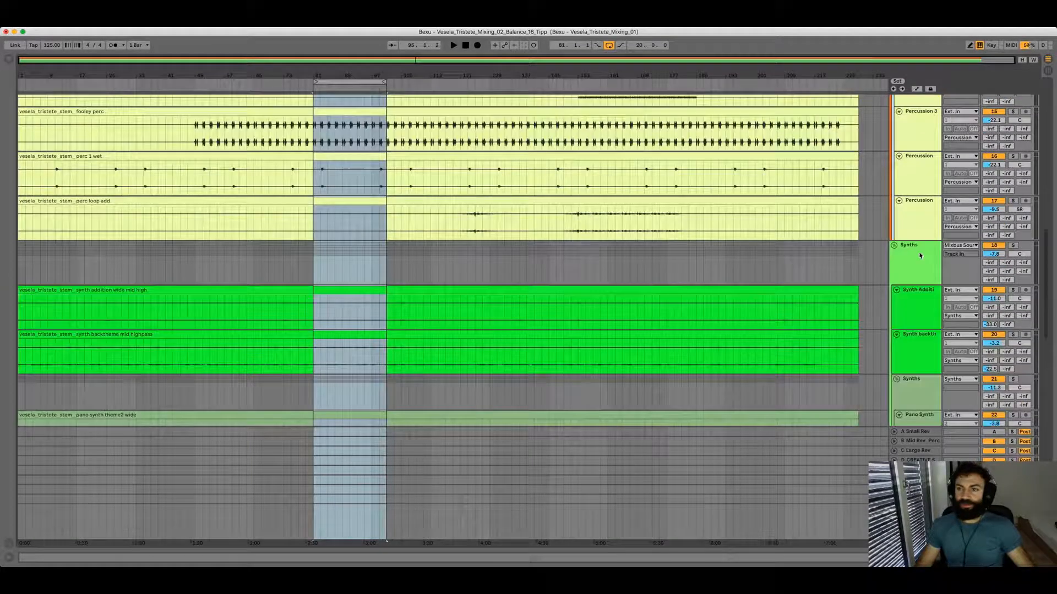
left_click(920, 256)
scroll(920, 255, "down", 8)
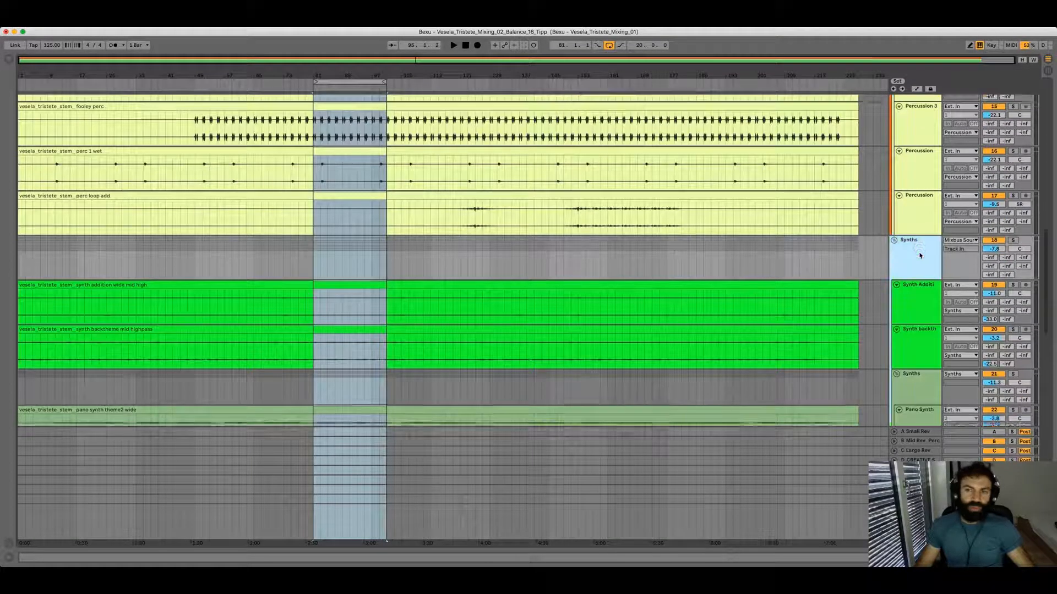
scroll(920, 255, "down", 10)
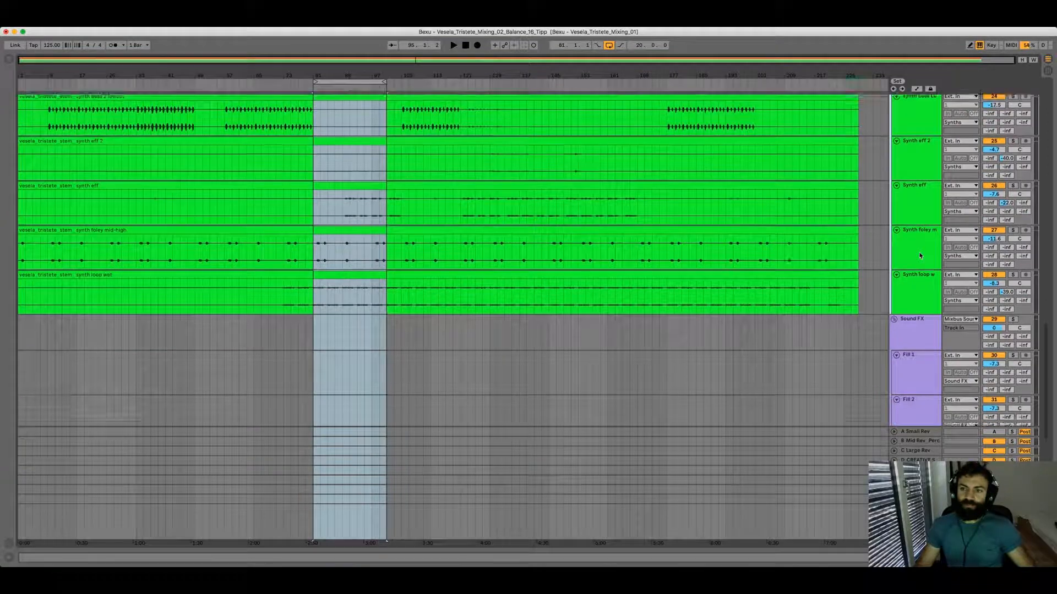
left_click(910, 293)
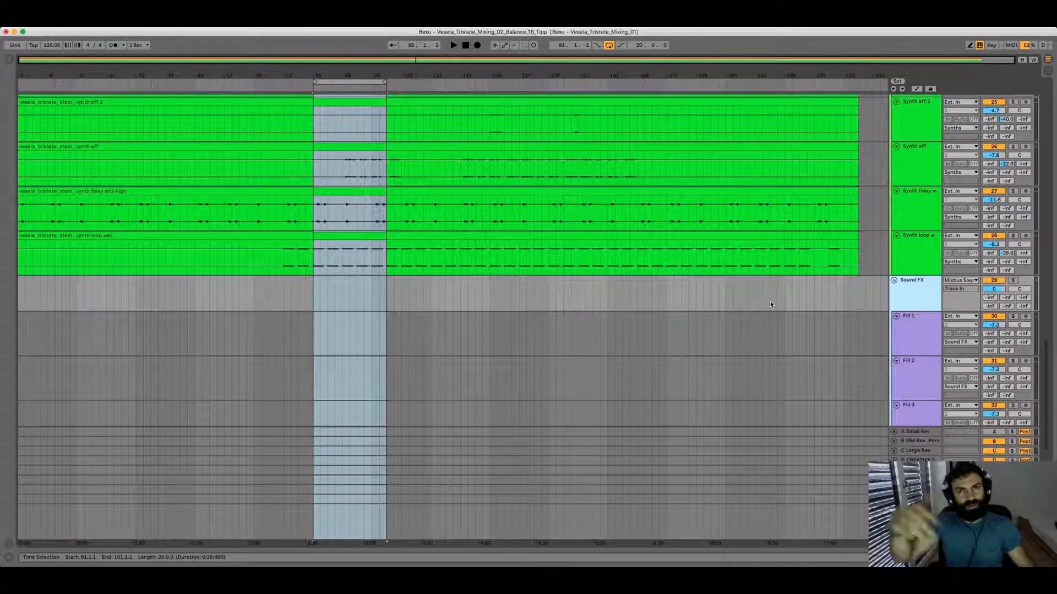
scroll(892, 270, "down", 7)
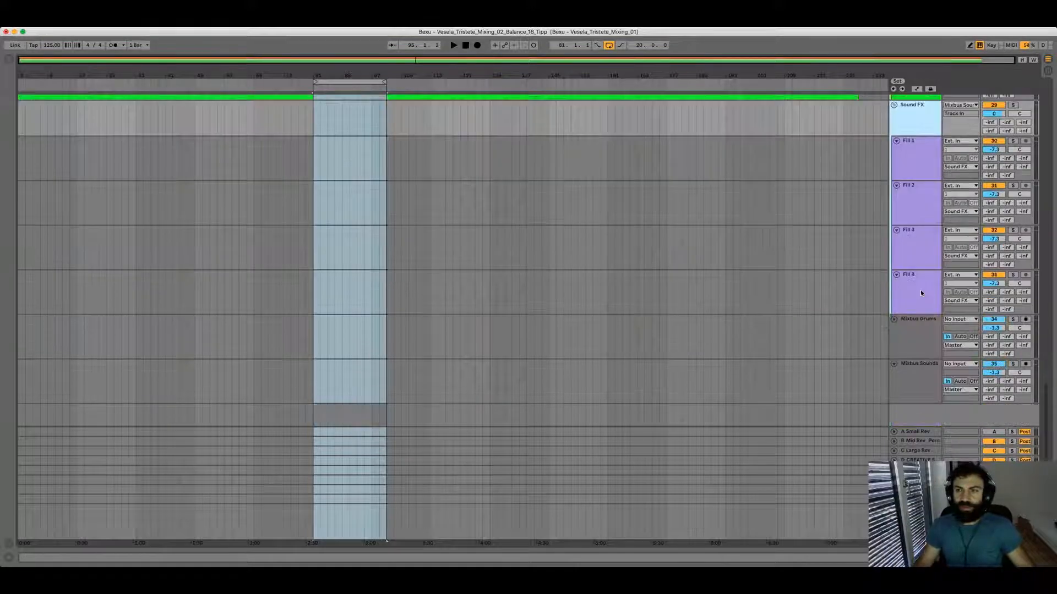
scroll(886, 257, "up", 20)
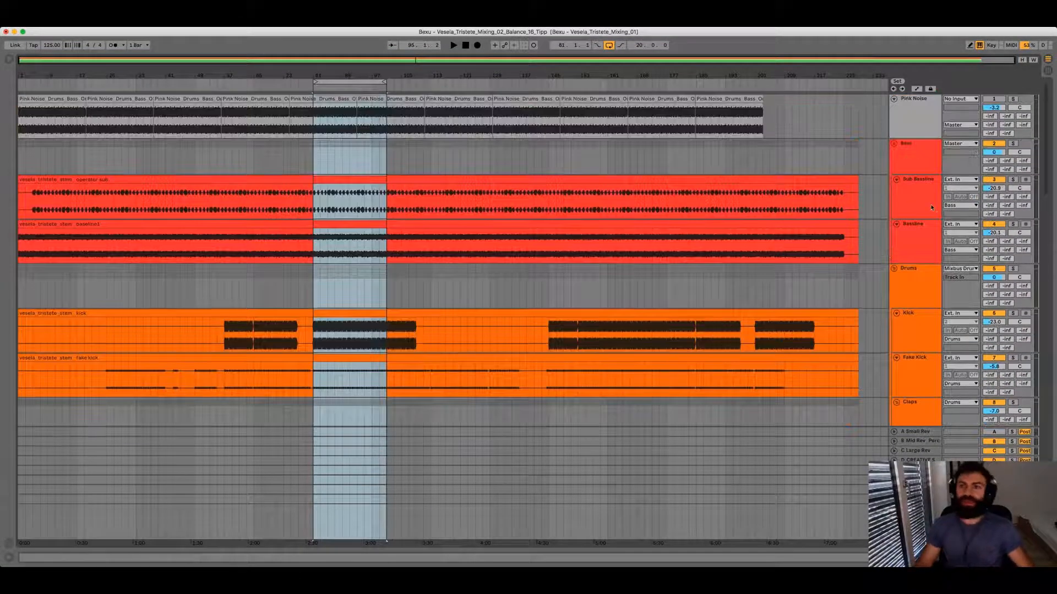
Compare the group colours and their order with the mixing colour scheme, selecting the Bass and Sound FX groups.
left_click(909, 158)
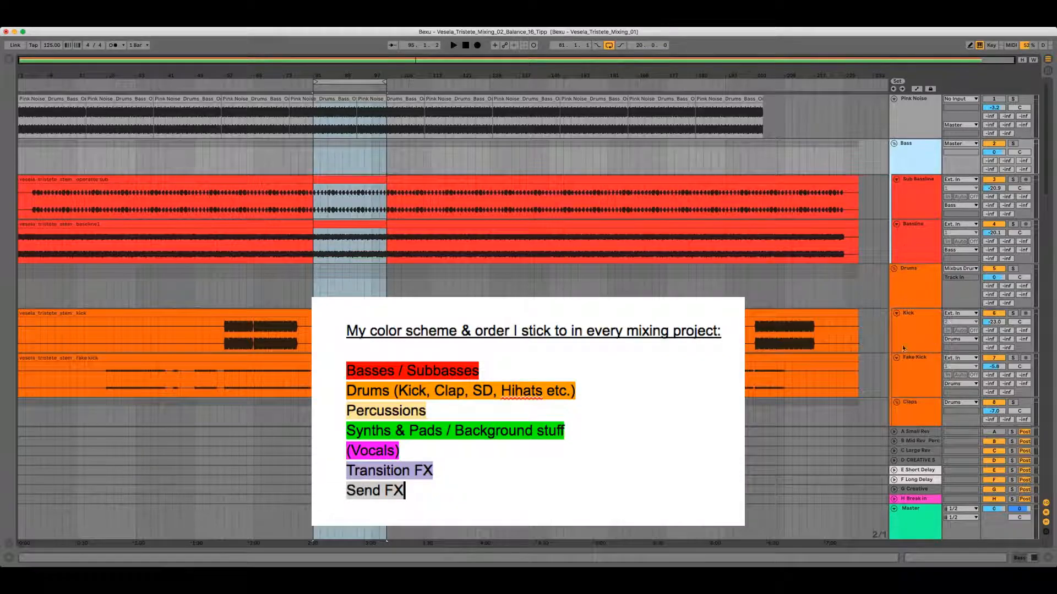
scroll(893, 349, "down", 5)
scroll(895, 352, "down", 10)
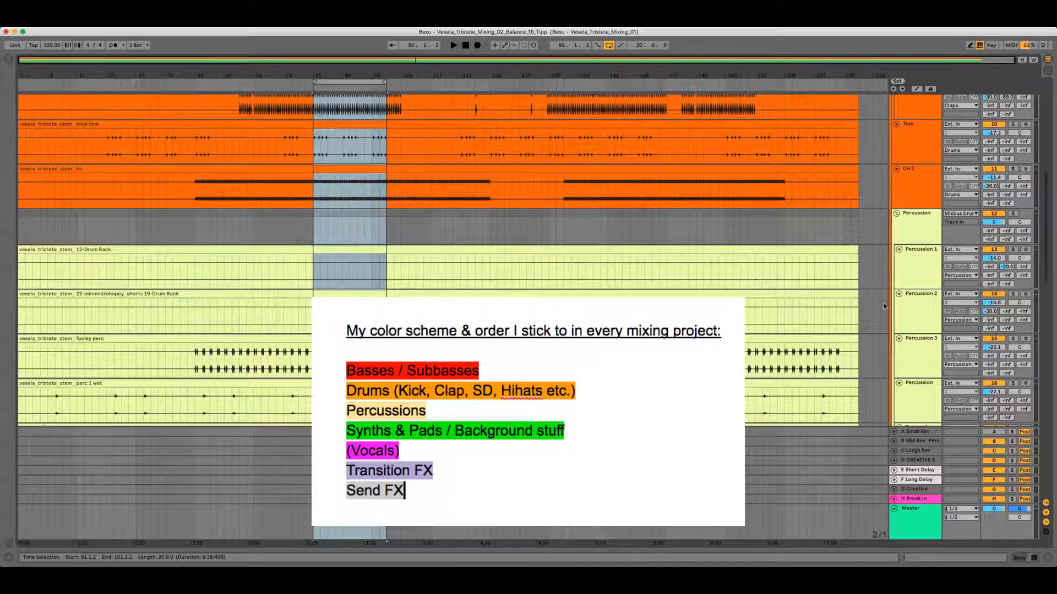
scroll(883, 303, "down", 20)
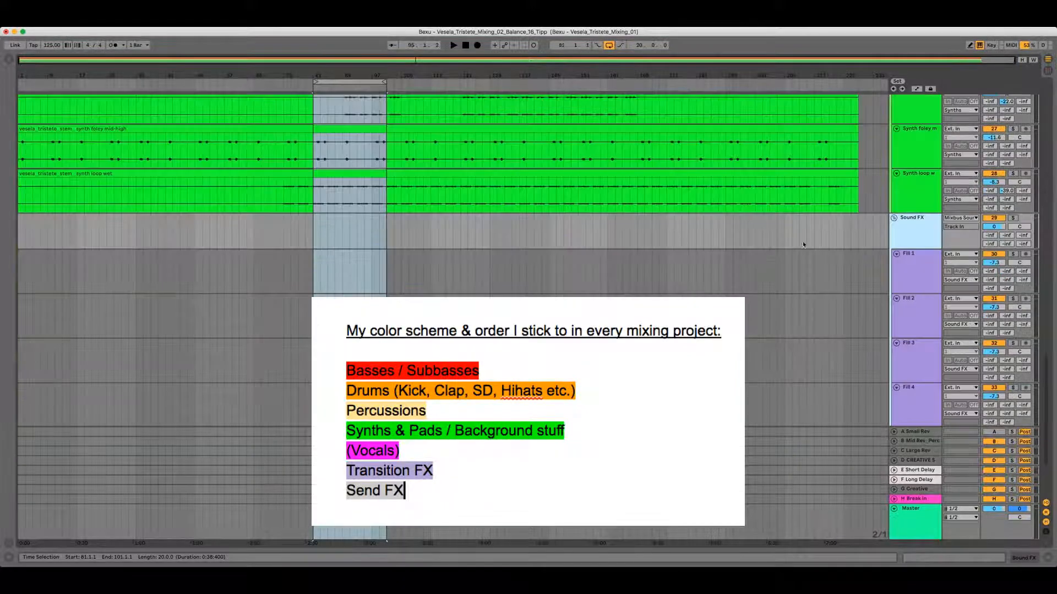
left_click(907, 238)
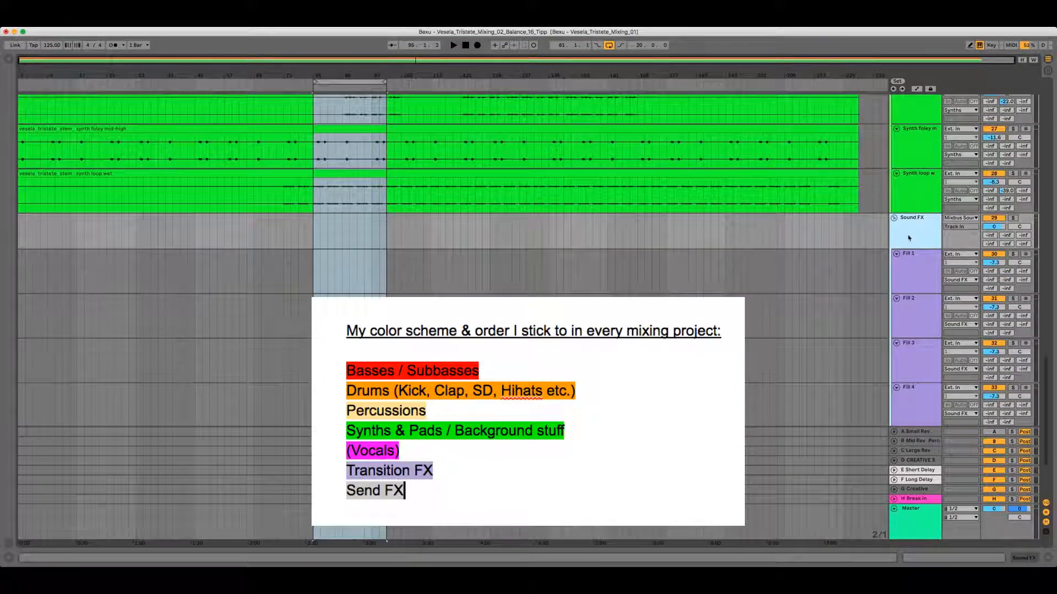
left_click(915, 269)
left_click(907, 235)
right_click(906, 233)
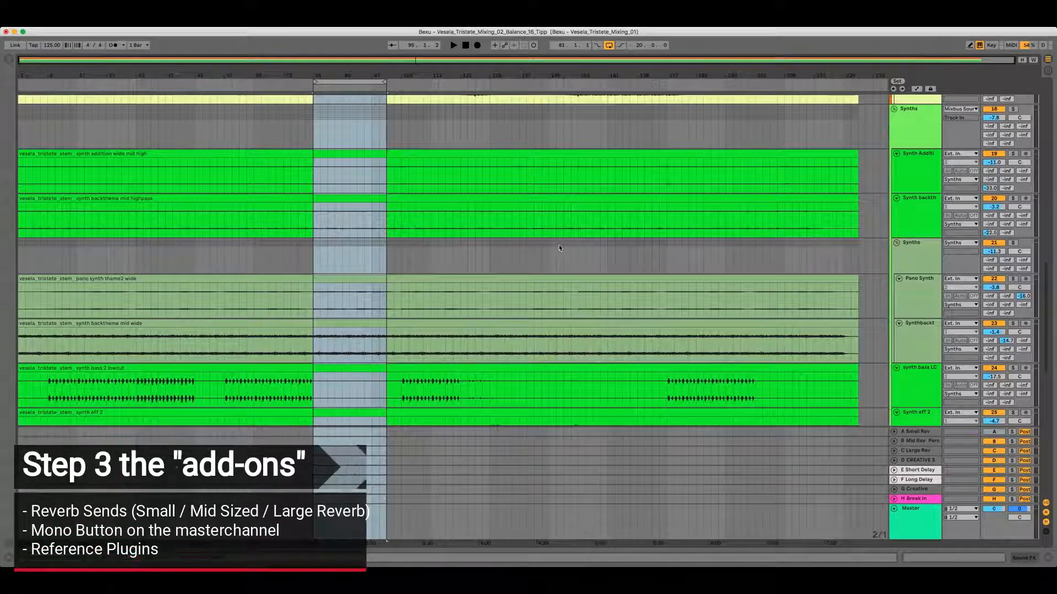
Review the return tracks A Small Rev, D CREATIVE SPACE, E Short Delay and F Long Delay, and bring their device chains into view.
scroll(559, 248, "down", 10)
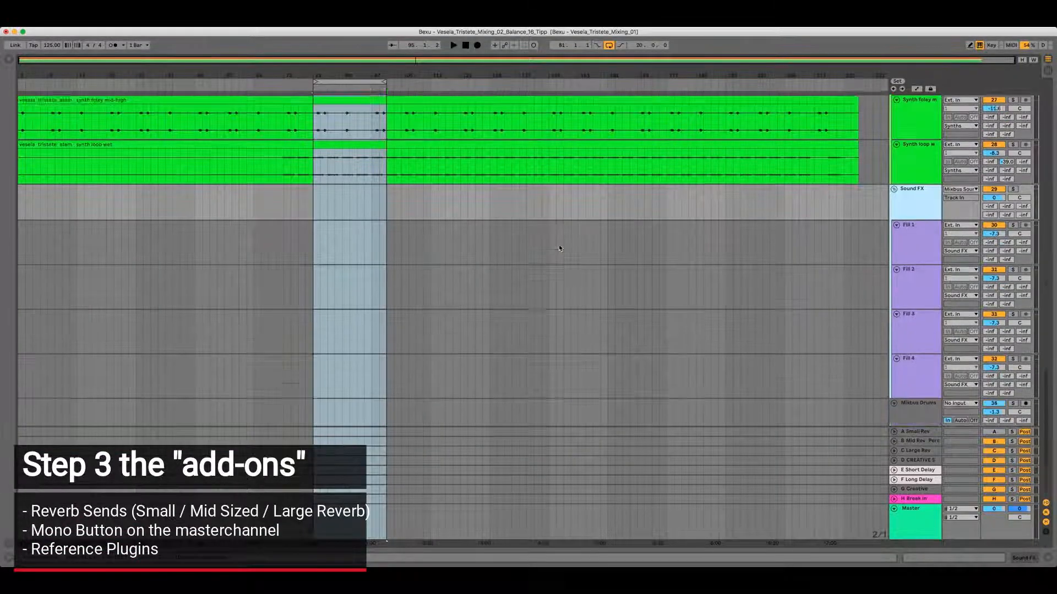
scroll(559, 248, "up", 5)
left_click(912, 435)
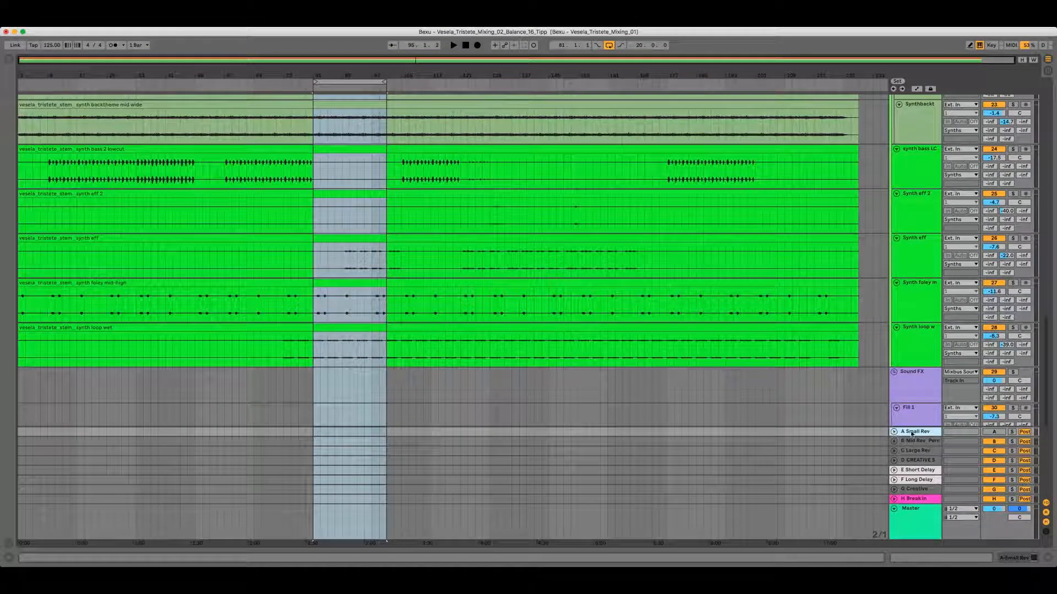
left_click(907, 462)
left_click(894, 461)
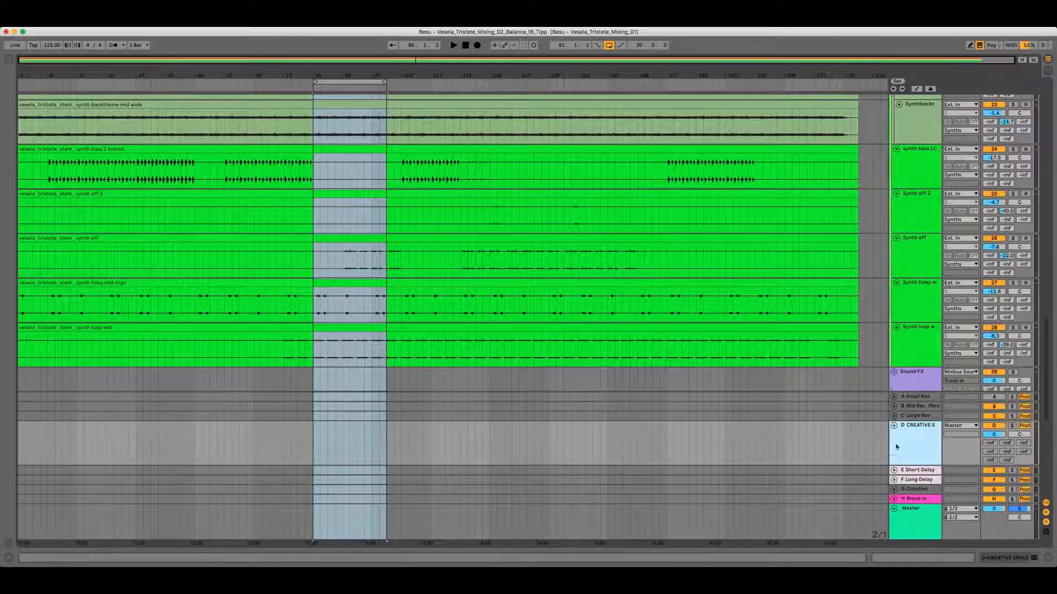
left_click(894, 426)
key("shift+Tab")
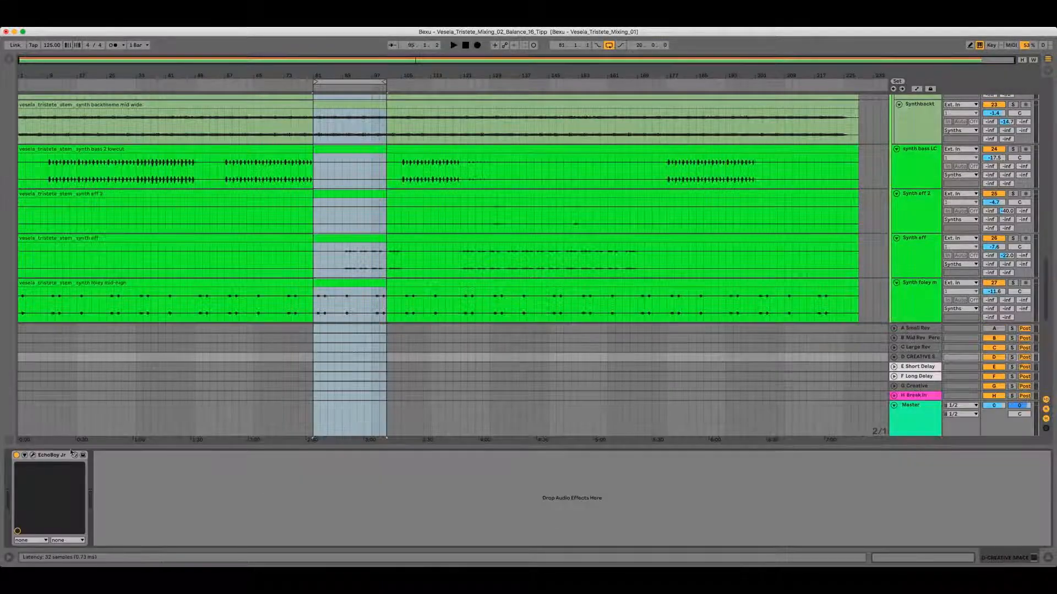
left_click(920, 368)
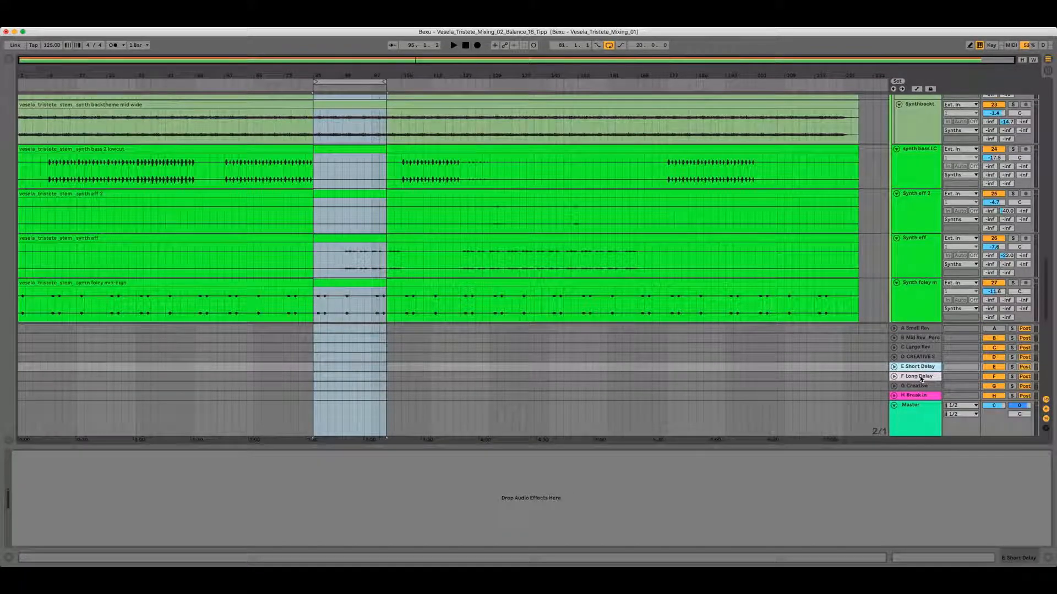
left_click(917, 376)
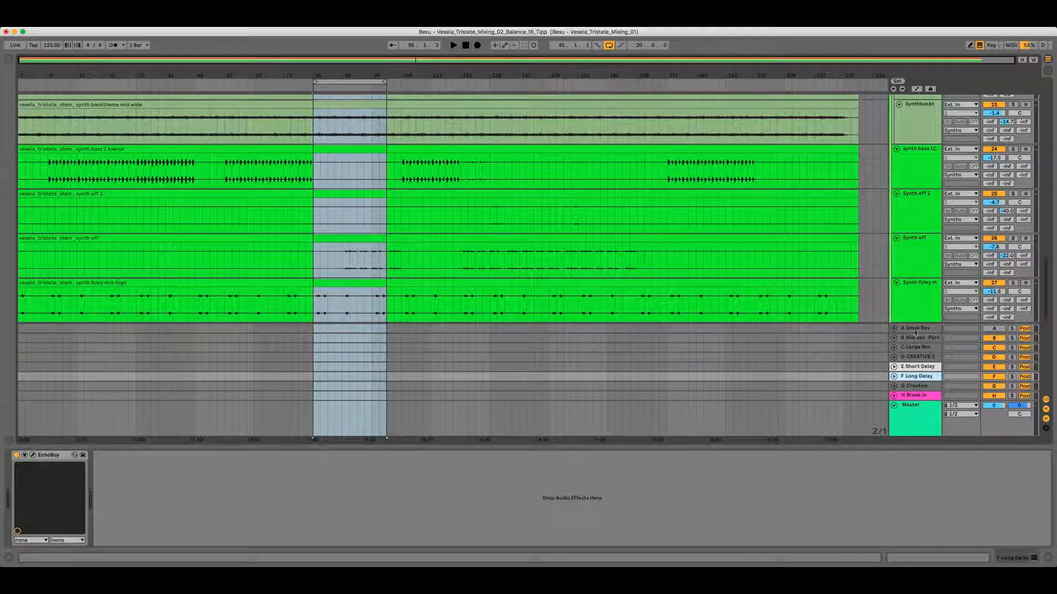
Inspect the Master track's MixChecker and ADPTR MetricAB plugins, close the MetricAB window and select the referencing rack.
left_click(913, 419)
left_click(517, 455)
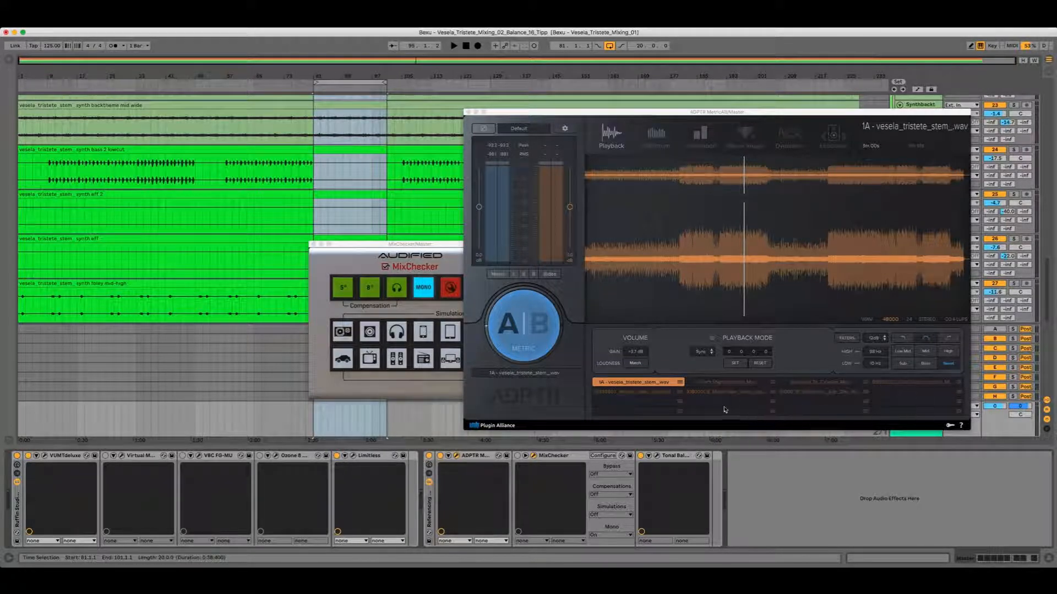
left_click(468, 113)
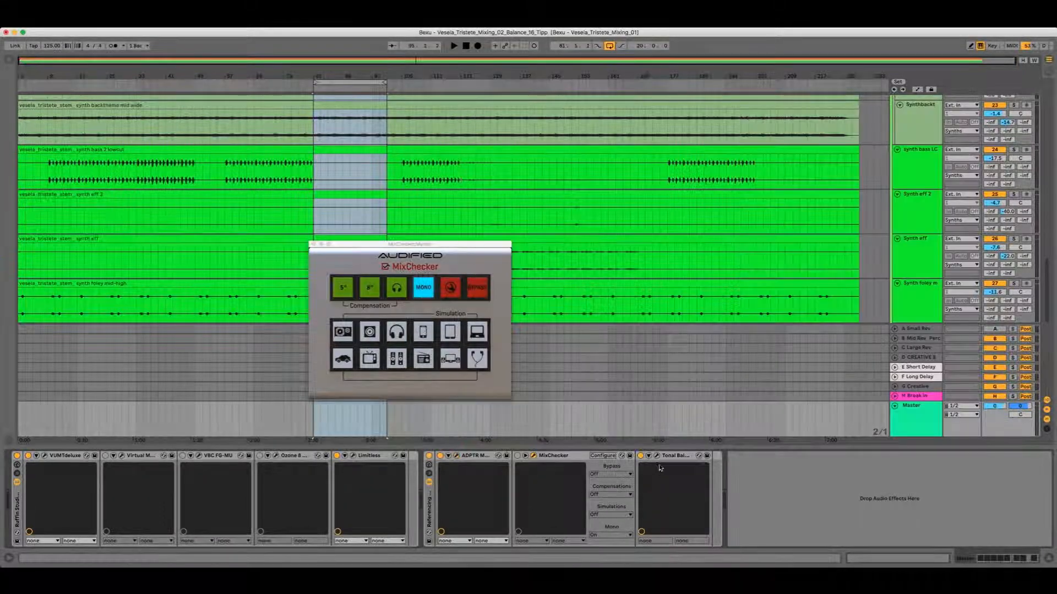
left_click(428, 505)
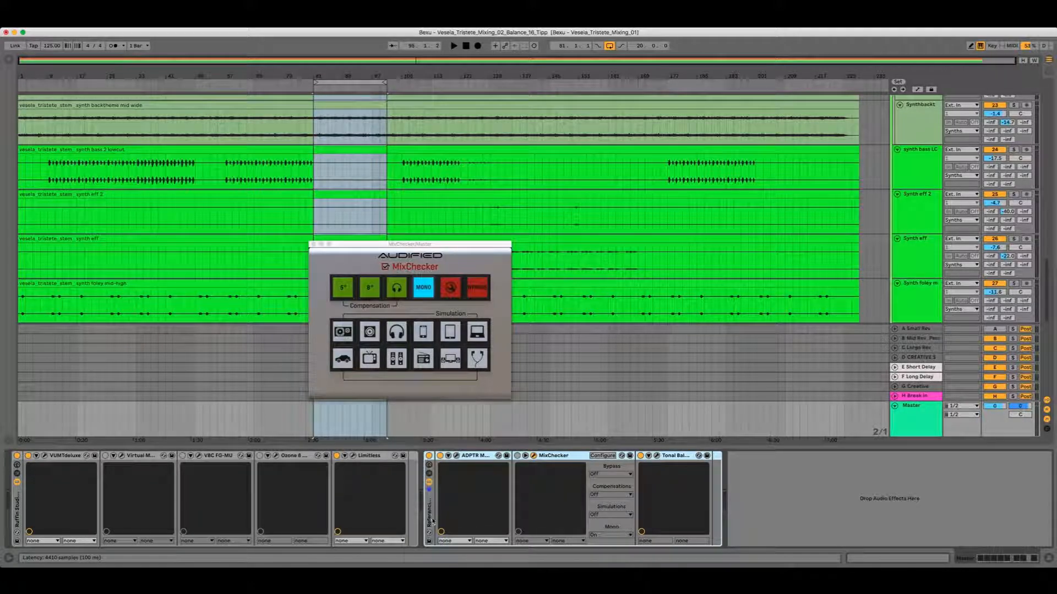
Examine the complete track layout from Pink Noise and Bass through Drums, Percussion, Synths and Sound FX to the Mixbus tracks.
scroll(569, 400, "down", 5)
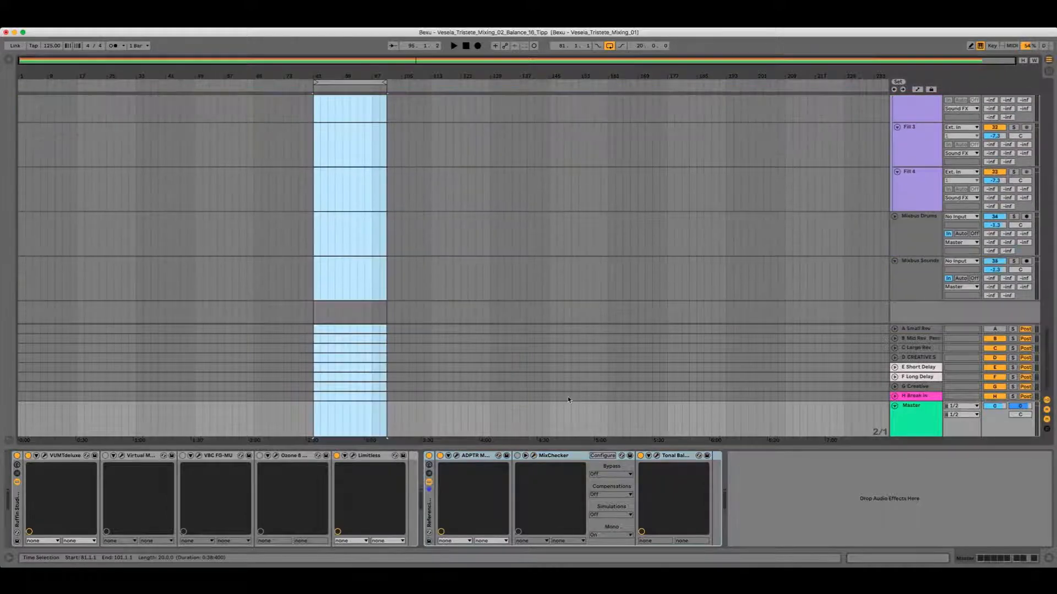
scroll(569, 400, "up", 12)
scroll(719, 216, "down", 5)
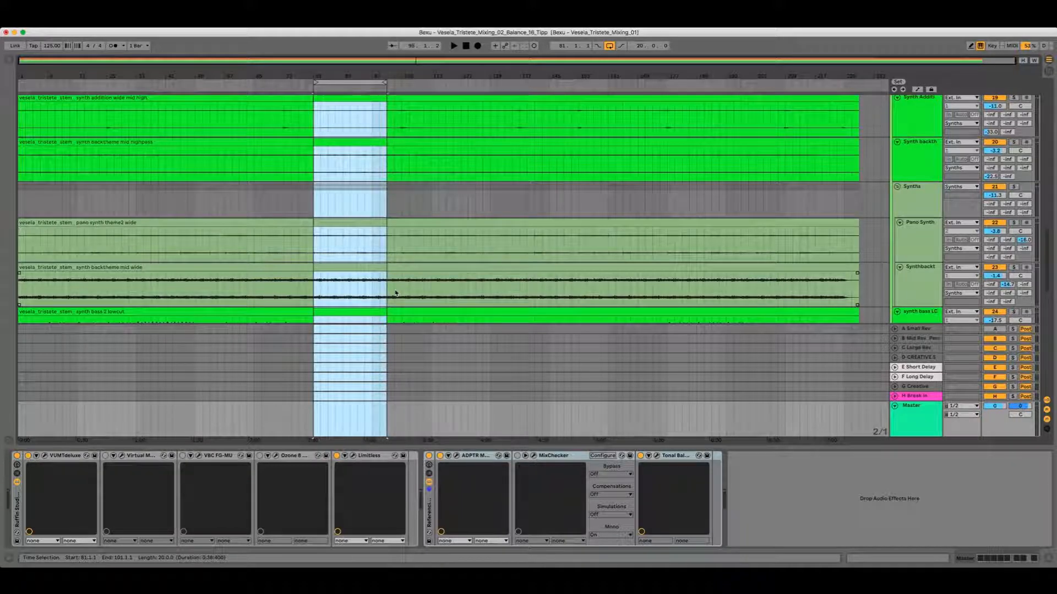
scroll(395, 293, "down", 5)
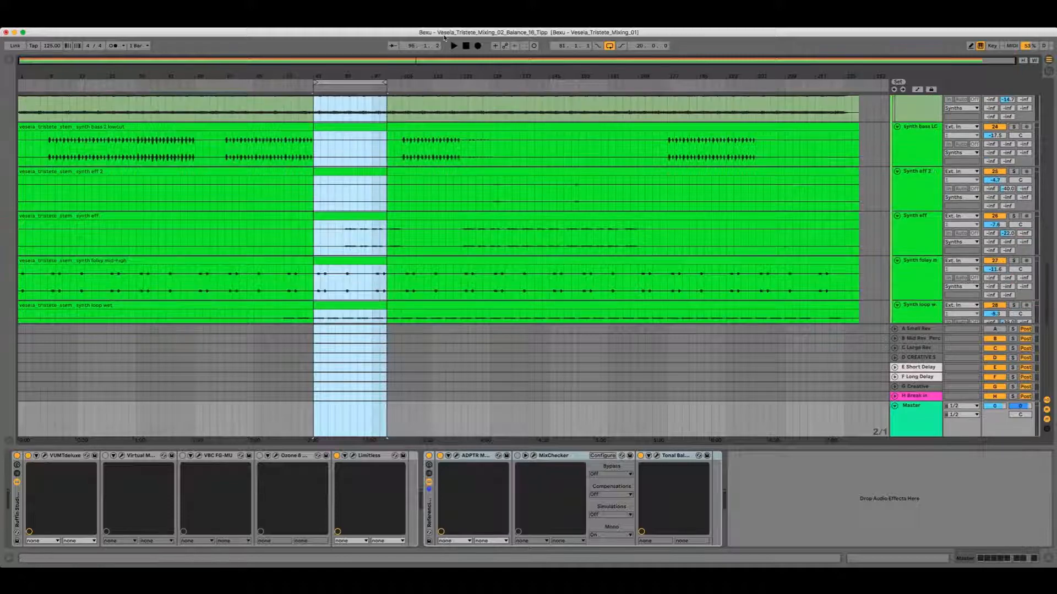
scroll(525, 234, "up", 10)
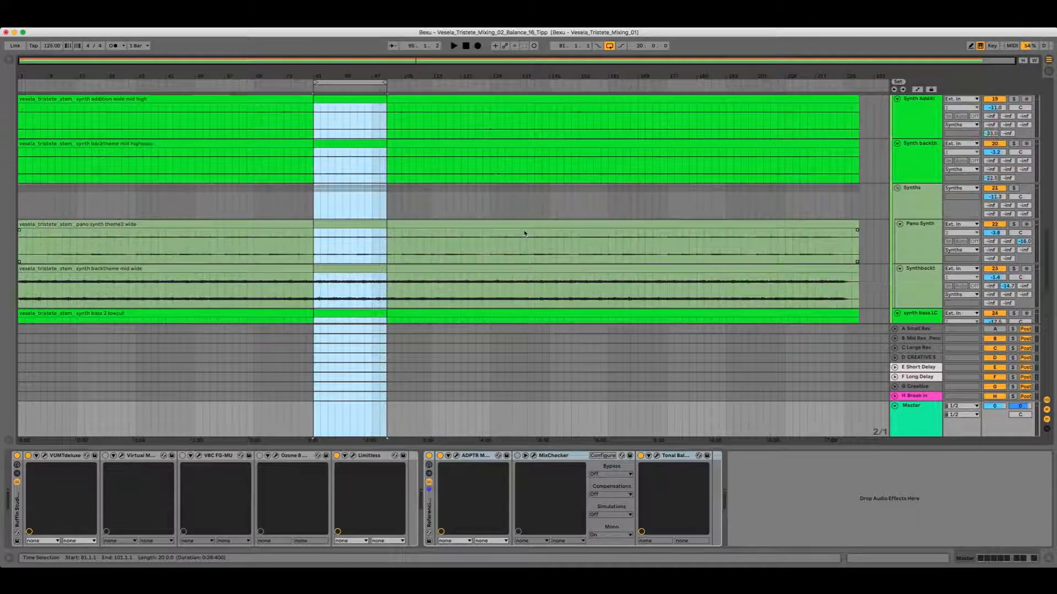
scroll(524, 234, "up", 2)
scroll(525, 234, "up", 10)
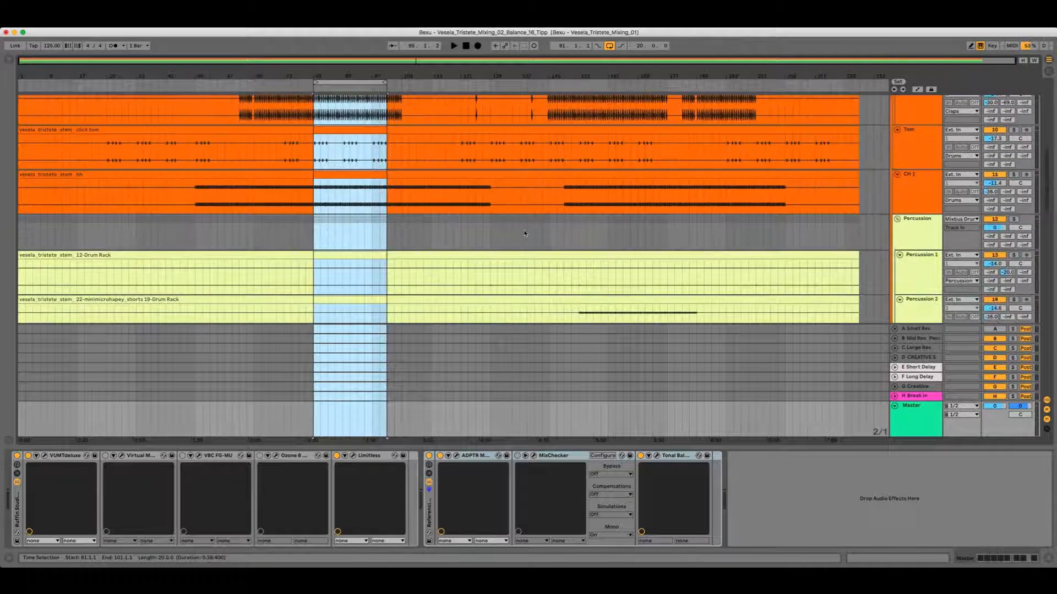
scroll(525, 234, "up", 3)
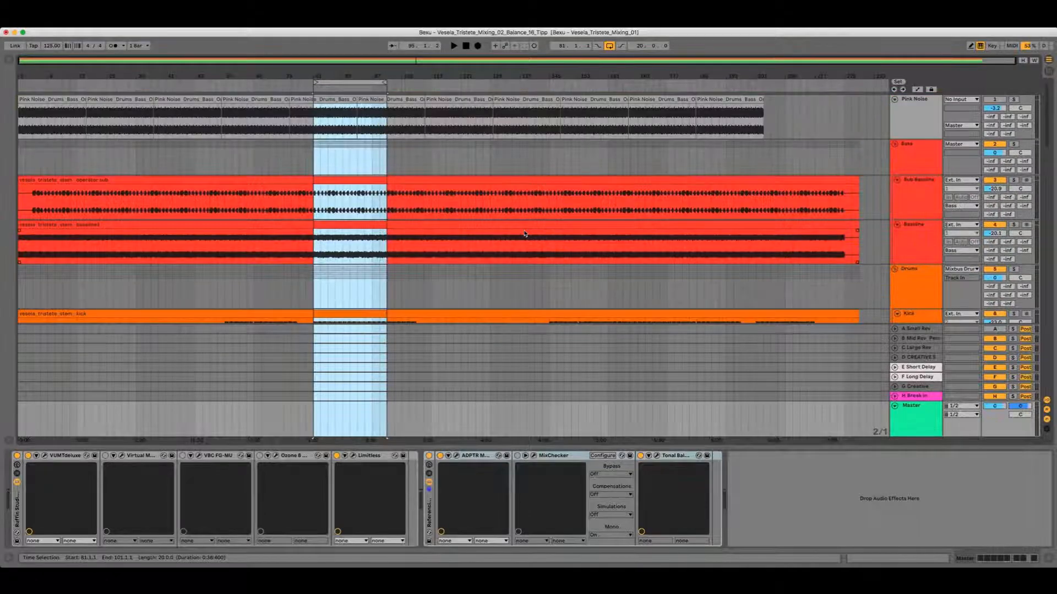
scroll(524, 234, "down", 12)
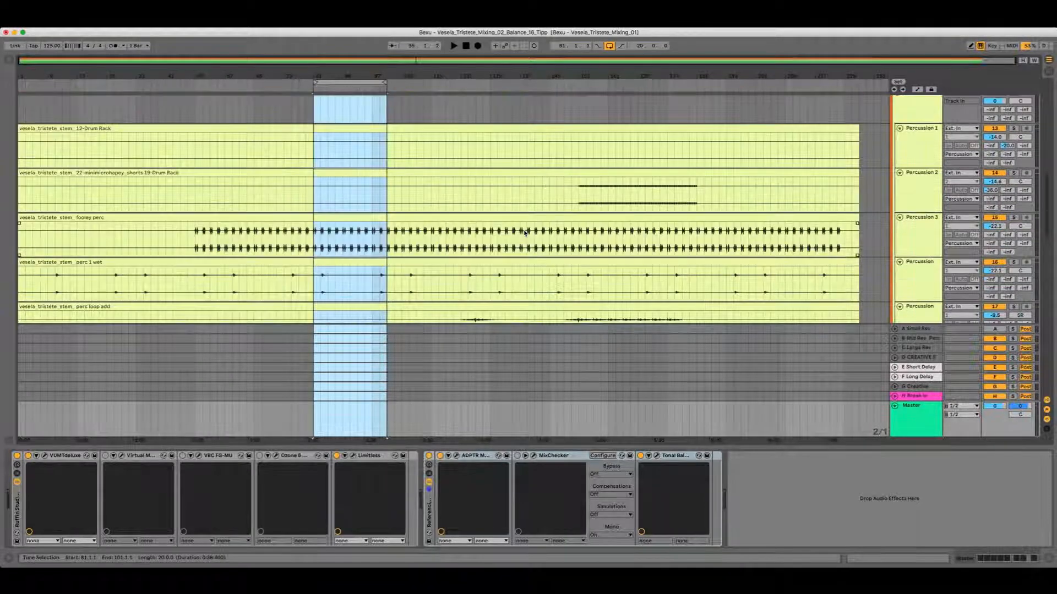
scroll(525, 232, "down", 10)
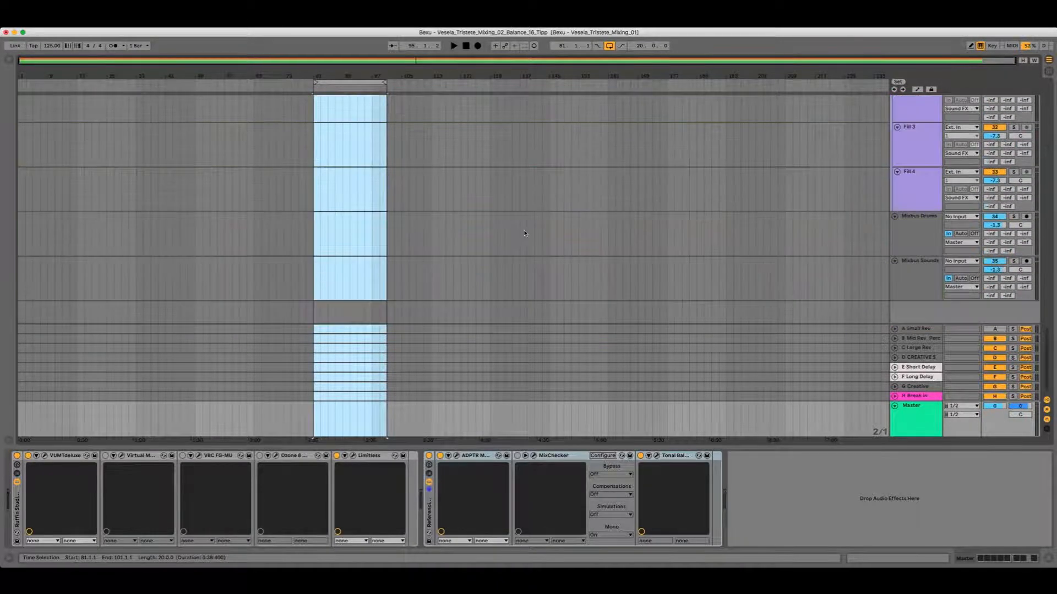
scroll(523, 231, "up", 8)
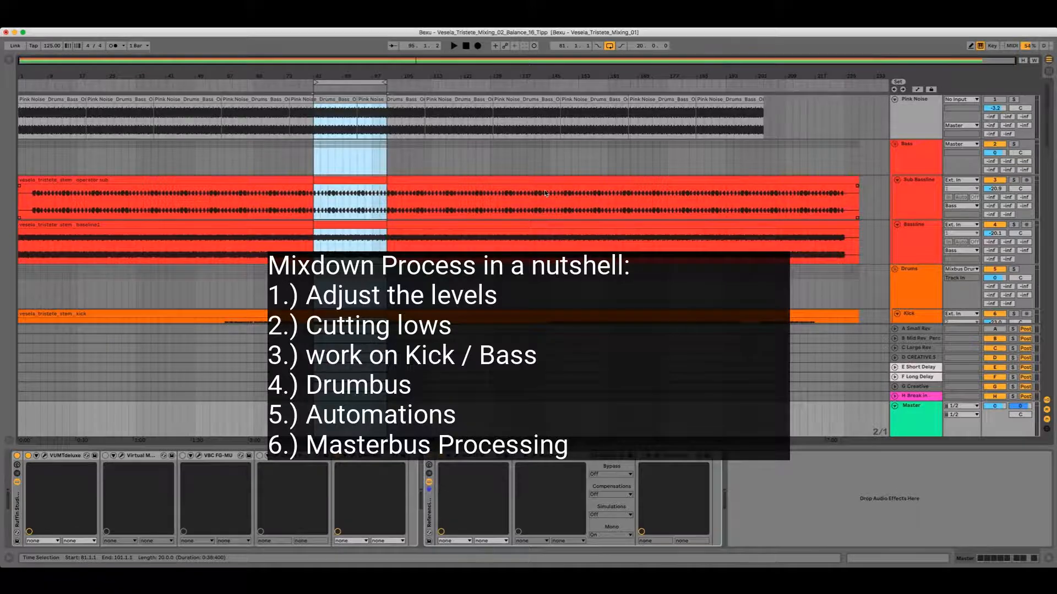
scroll(530, 238, "down", 10)
scroll(530, 237, "down", 2)
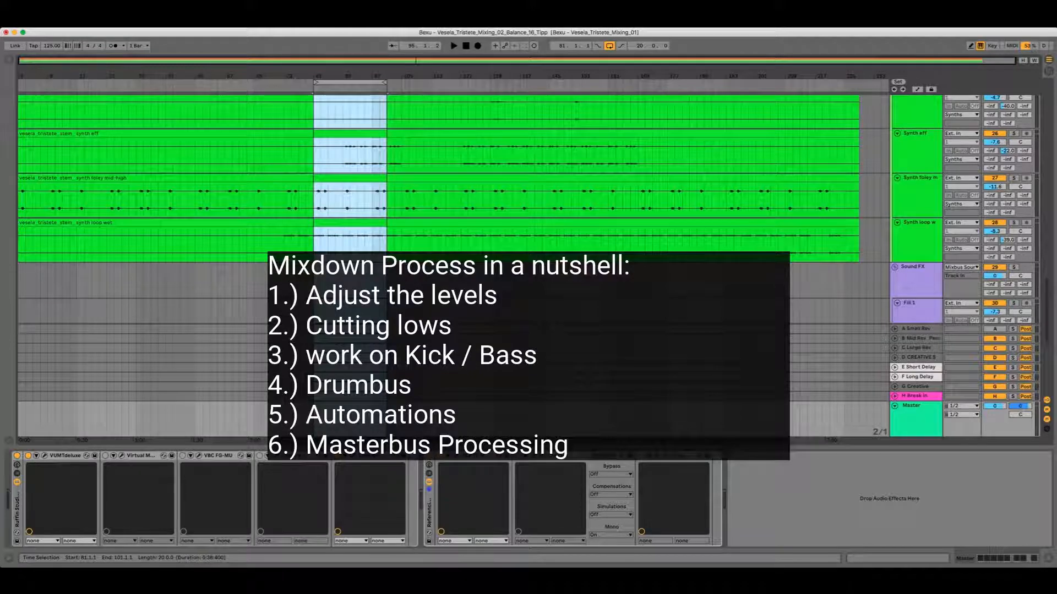
scroll(612, 186, "up", 8)
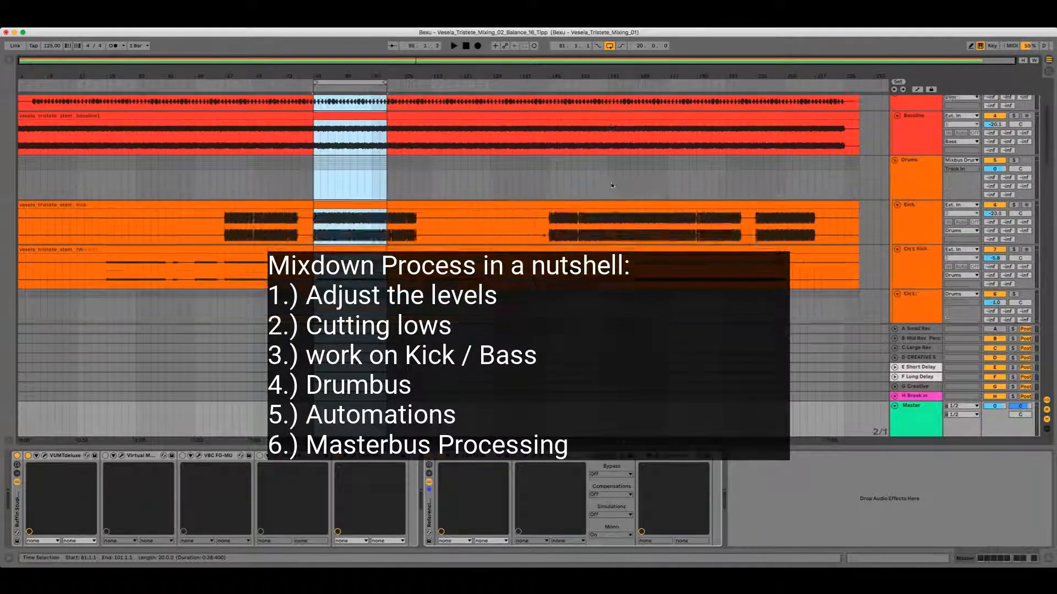
scroll(612, 185, "up", 3)
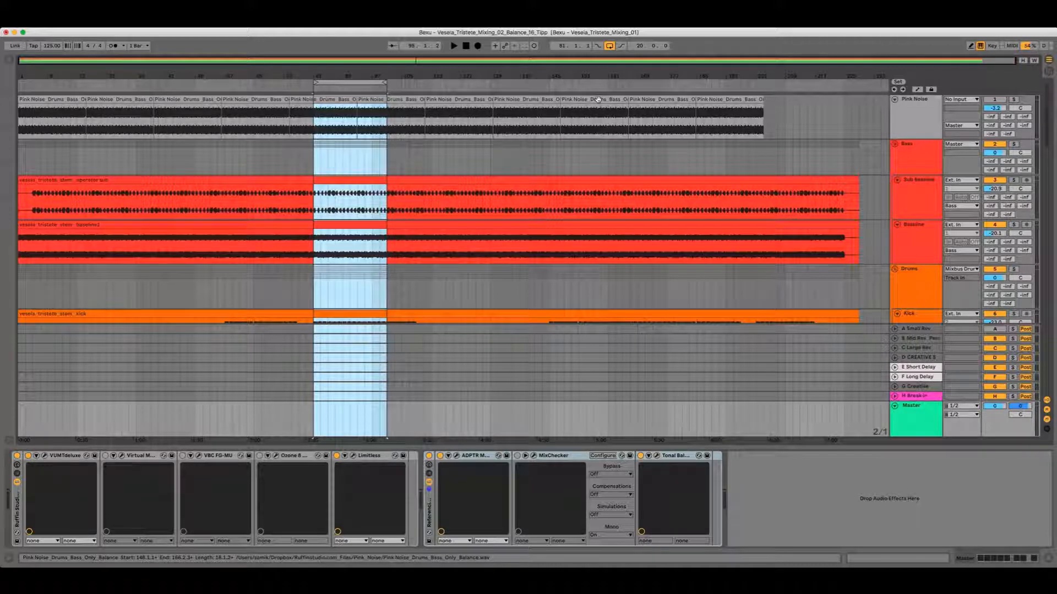
scroll(530, 287, "down", 20)
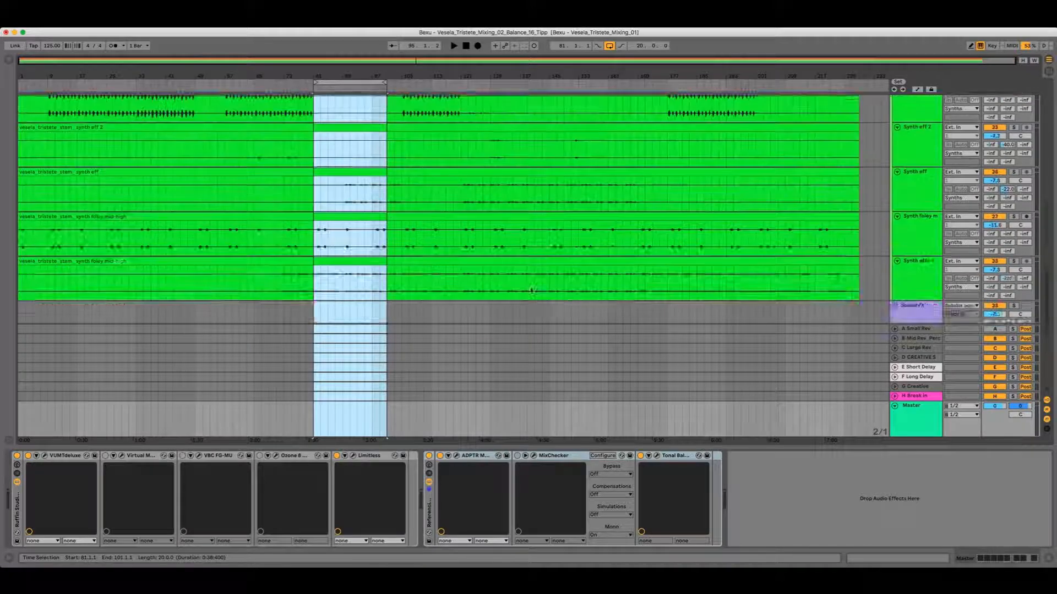
scroll(530, 288, "up", 15)
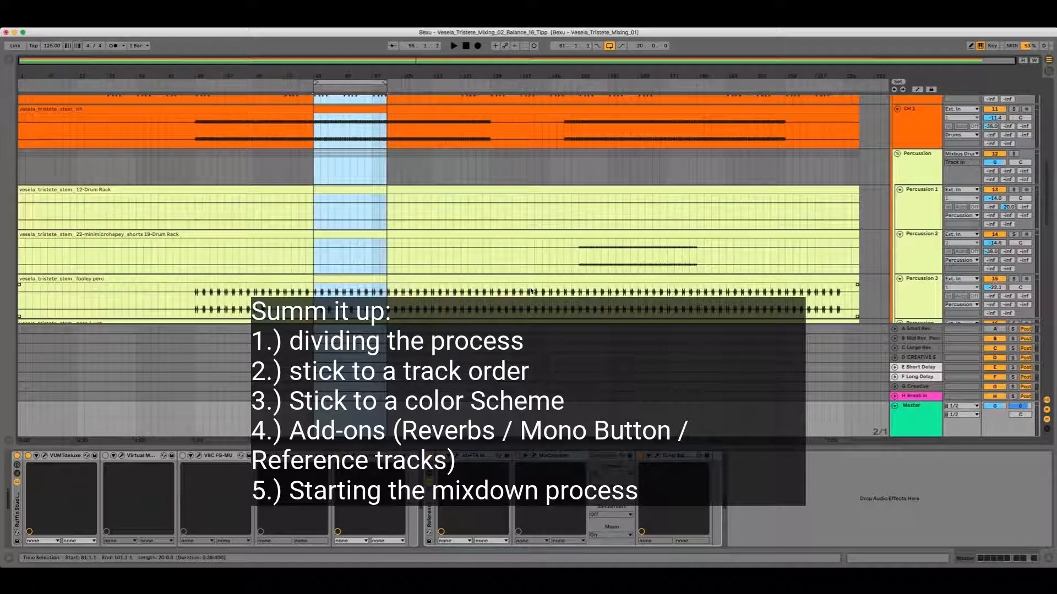
scroll(373, 245, "down", 10)
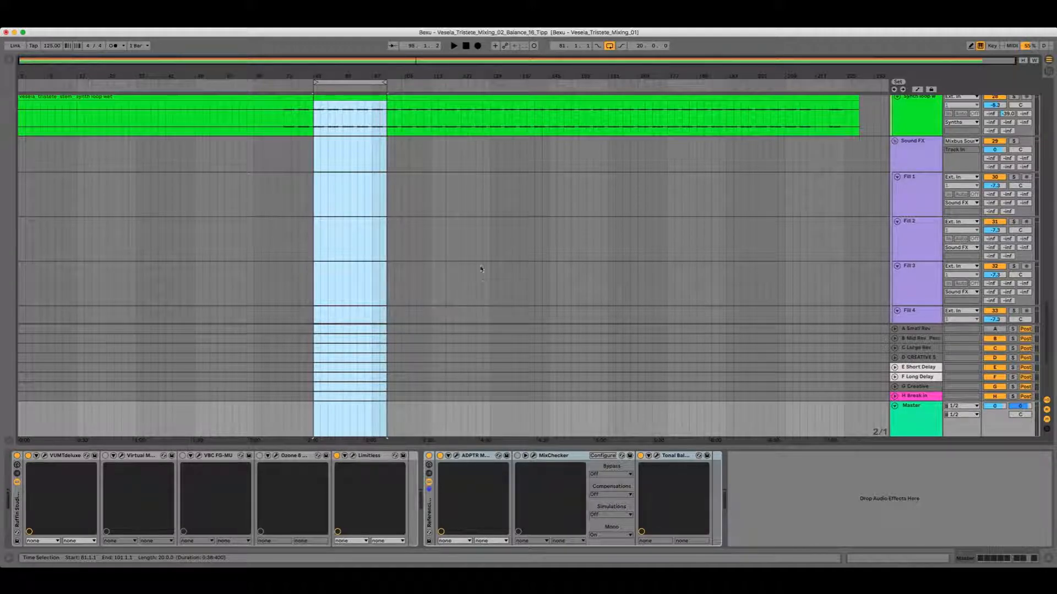
scroll(491, 210, "up", 10)
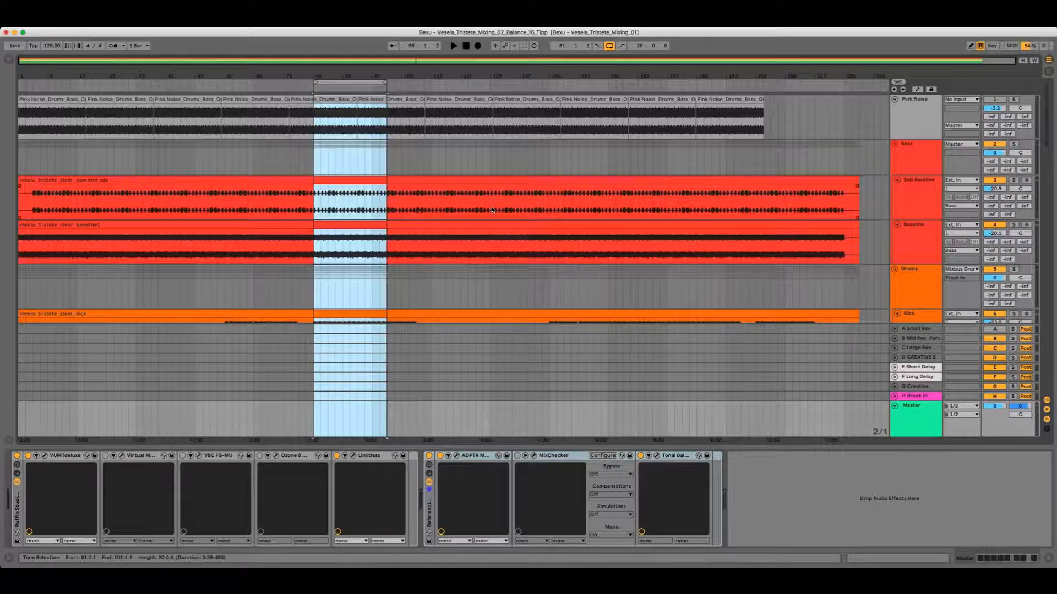
scroll(492, 210, "down", 10)
scroll(492, 207, "down", 8)
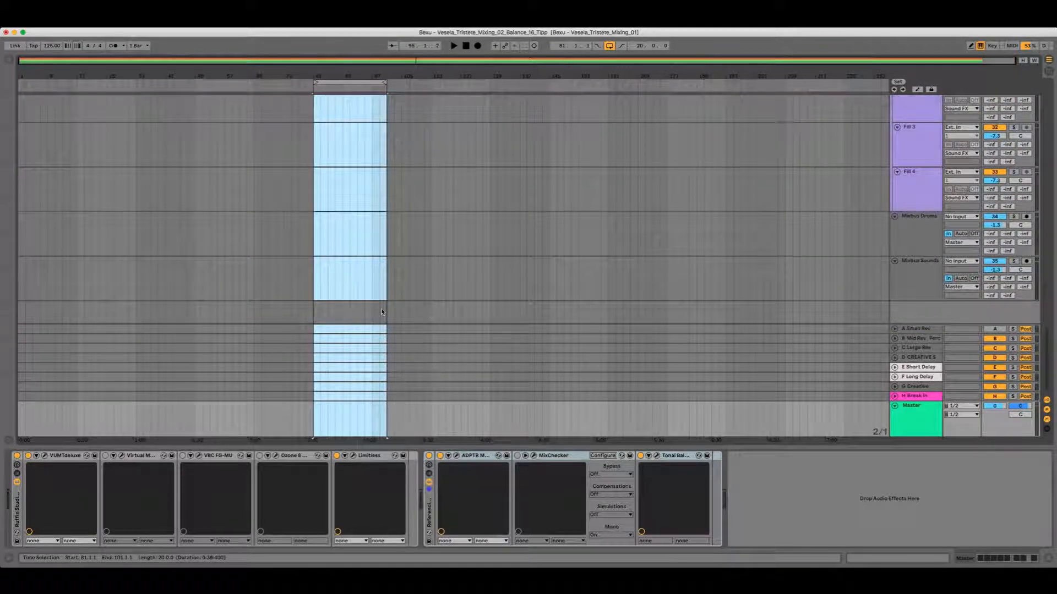
scroll(513, 275, "up", 5)
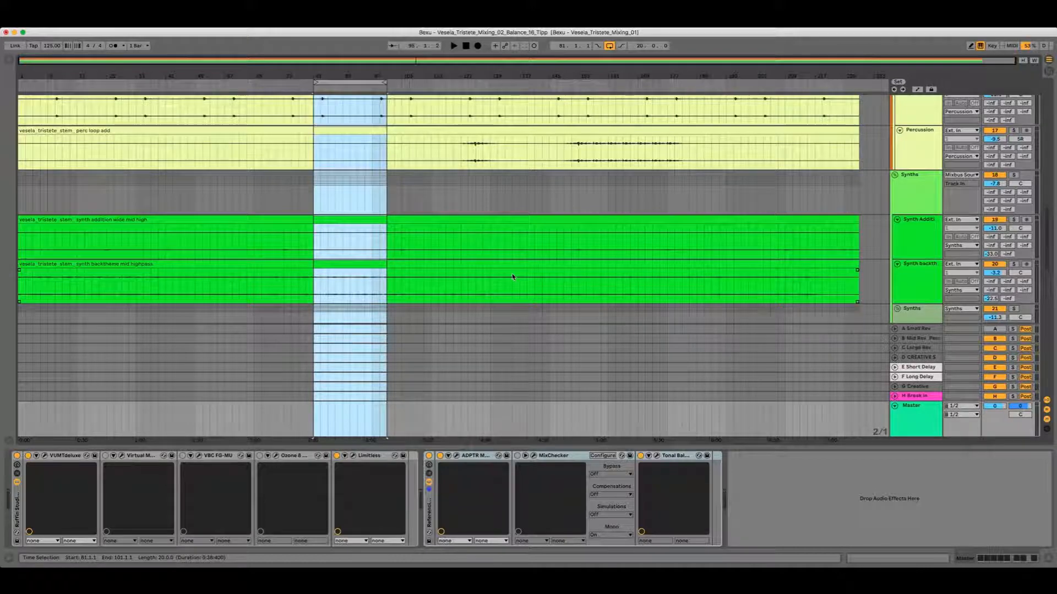
scroll(513, 277, "up", 10)
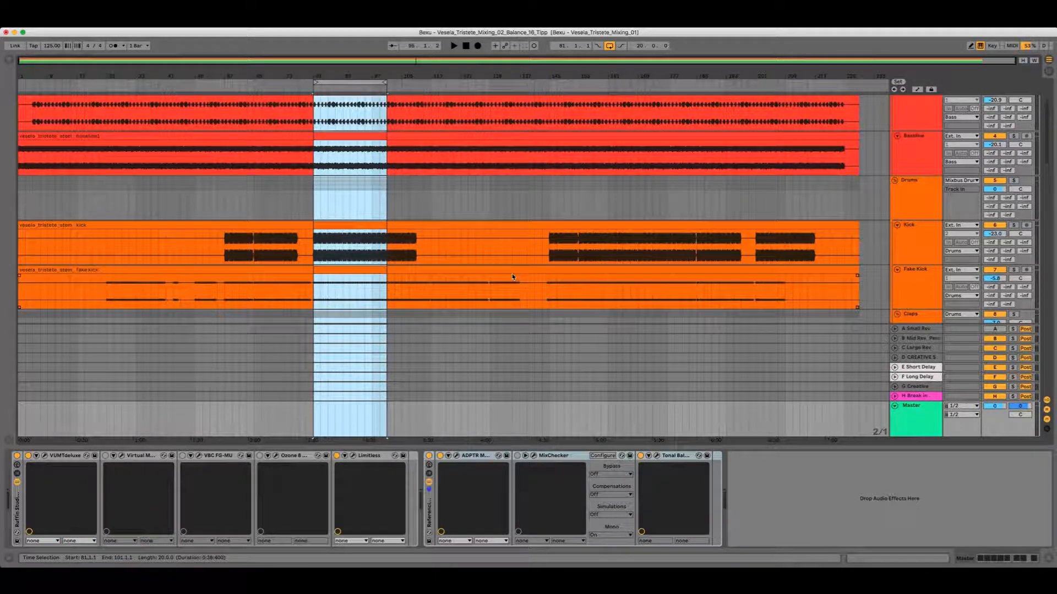
scroll(623, 186, "up", 3)
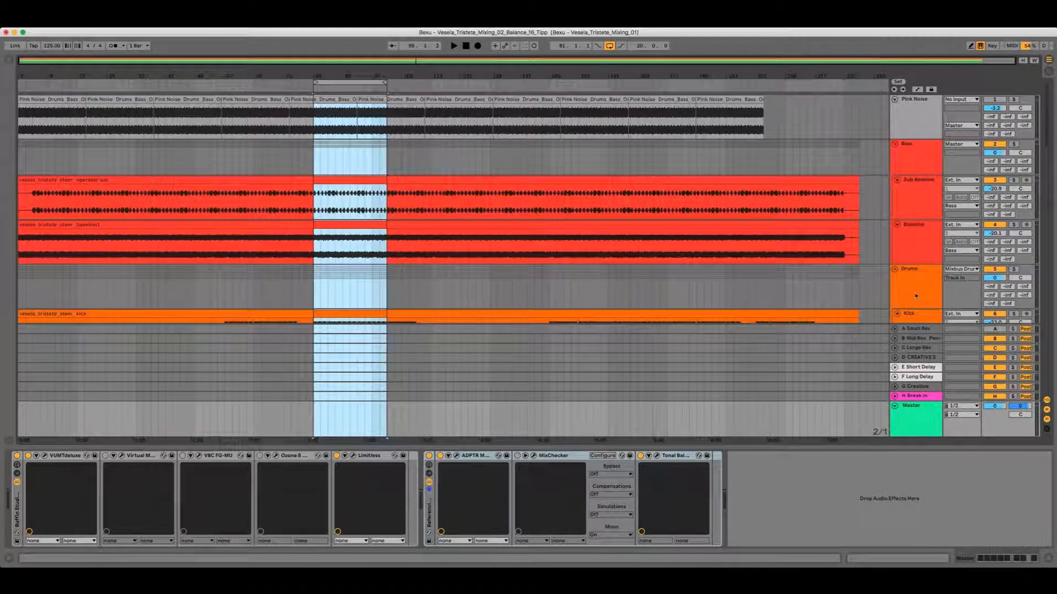
scroll(870, 281, "down", 2)
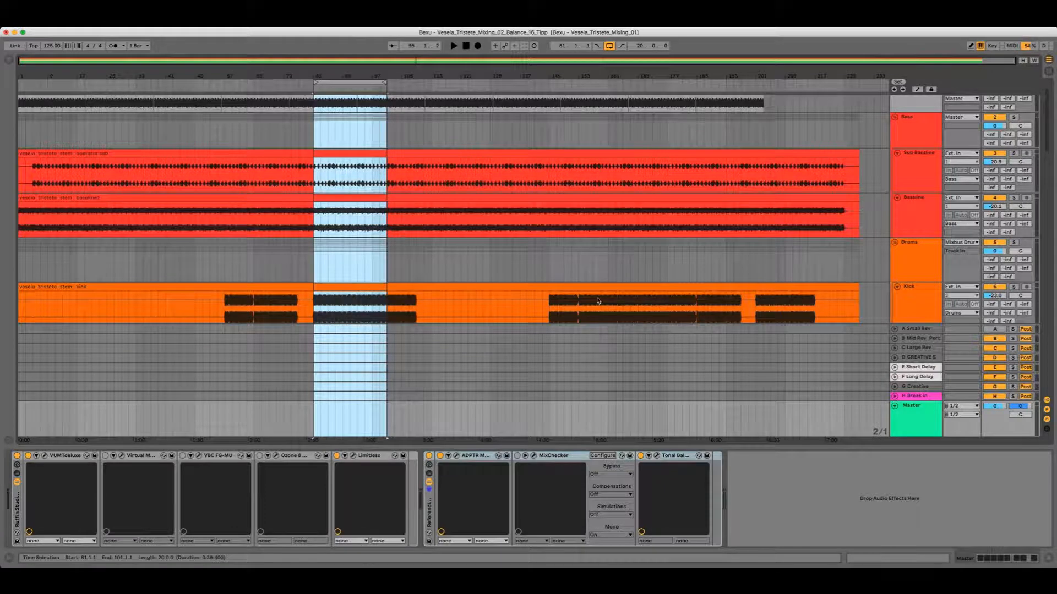
scroll(452, 253, "down", 6)
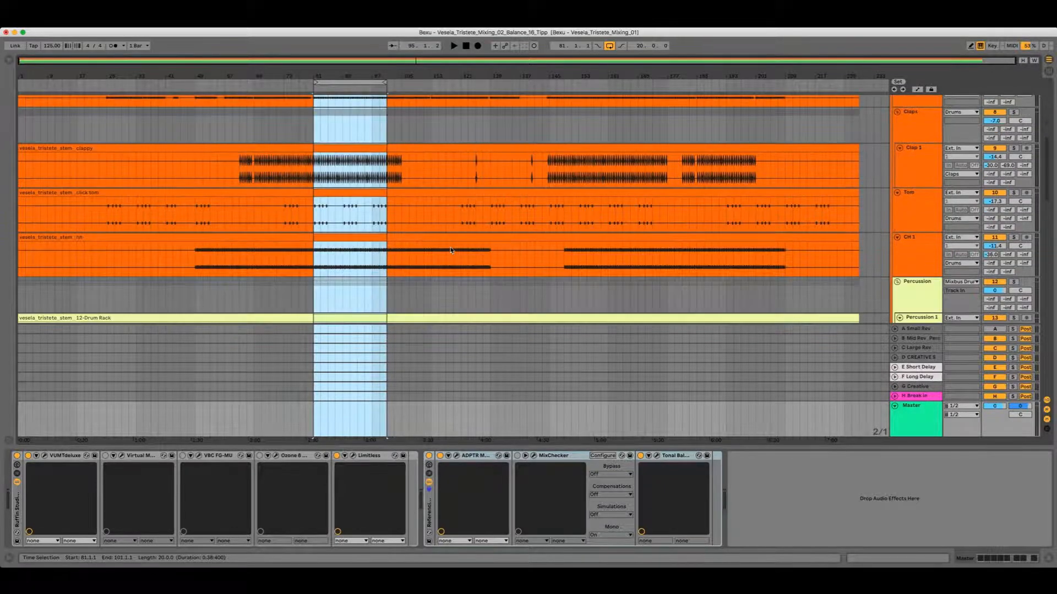